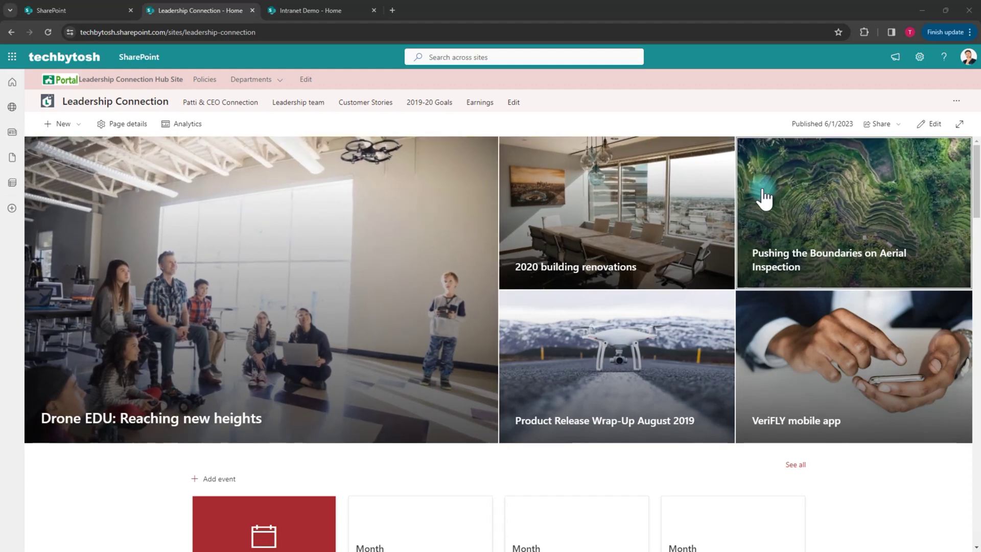
# Scroll the Leadership Connection home page past news, executive posts and video to the event calendar.
pyautogui.scroll(-1, 475, 201)
pyautogui.scroll(-5, 476, 202)
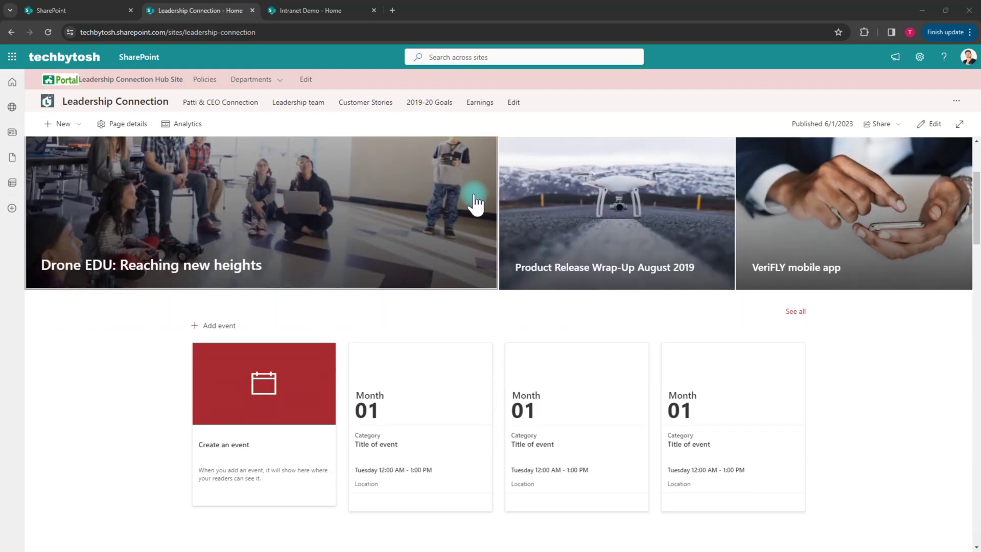
pyautogui.scroll(-6, 472, 176)
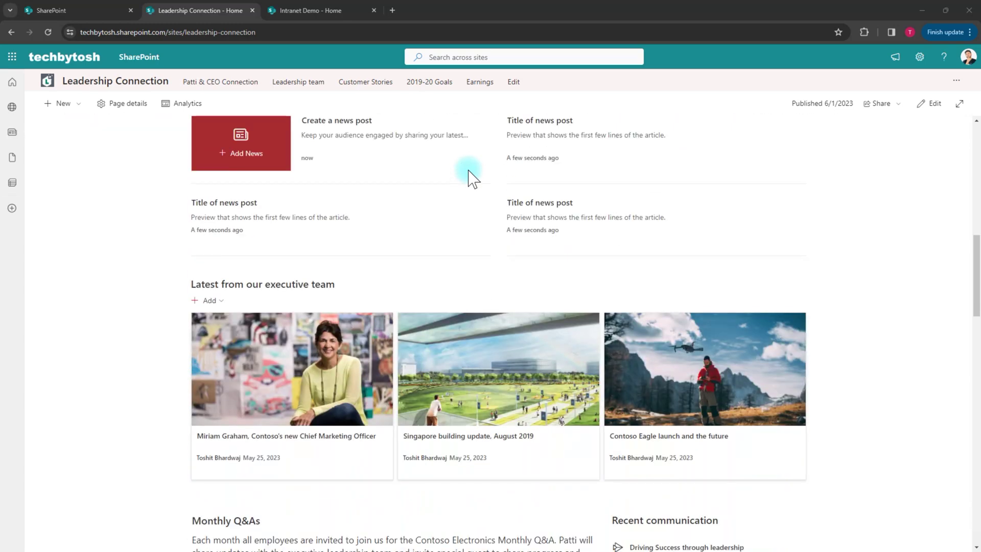
pyautogui.scroll(-1, 468, 174)
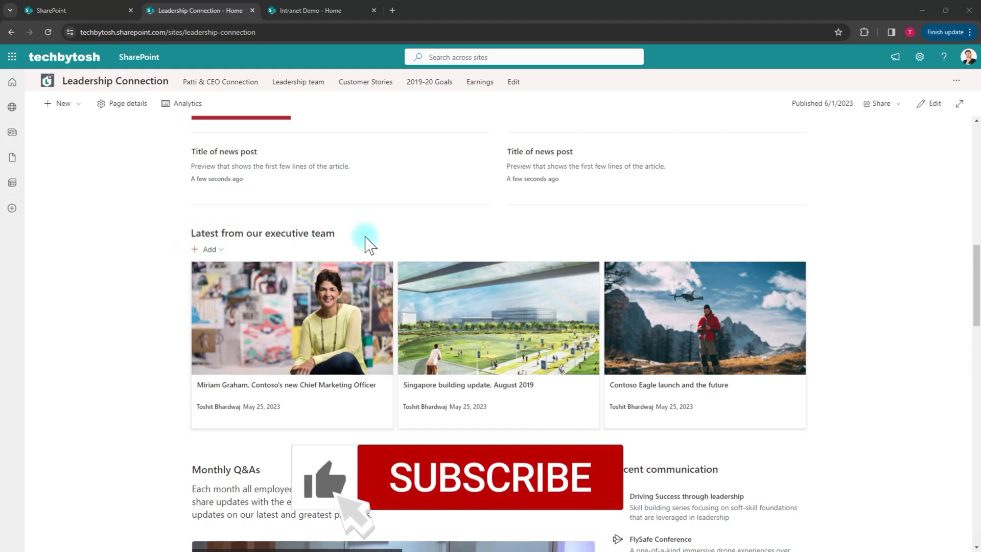
pyautogui.scroll(-3, 375, 236)
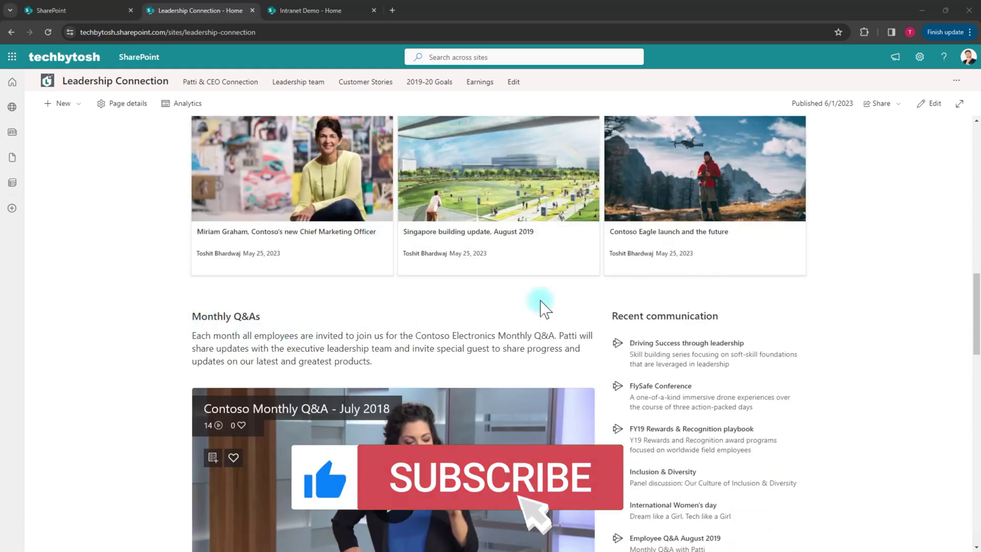
pyautogui.scroll(-3, 540, 303)
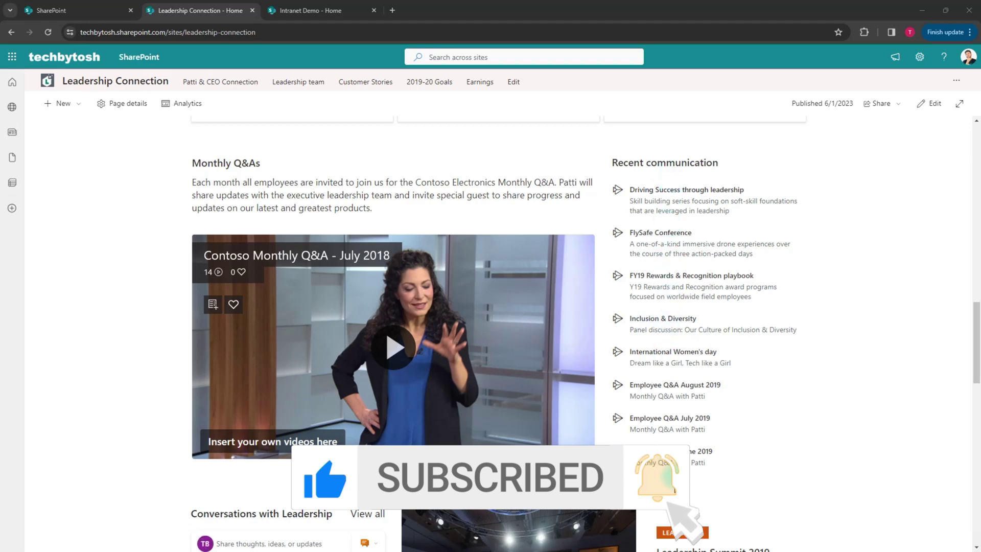
pyautogui.scroll(-9, 734, 302)
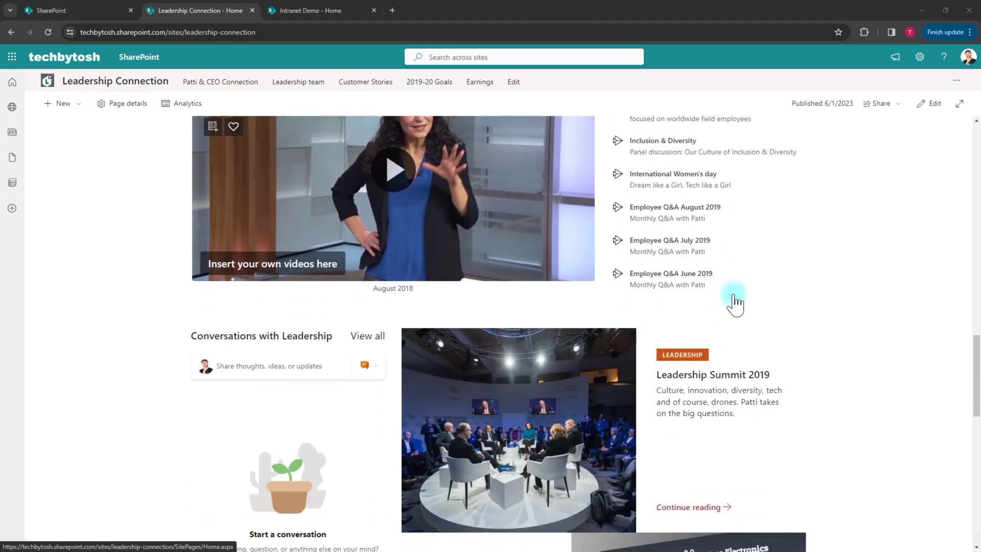
pyautogui.scroll(-2, 734, 302)
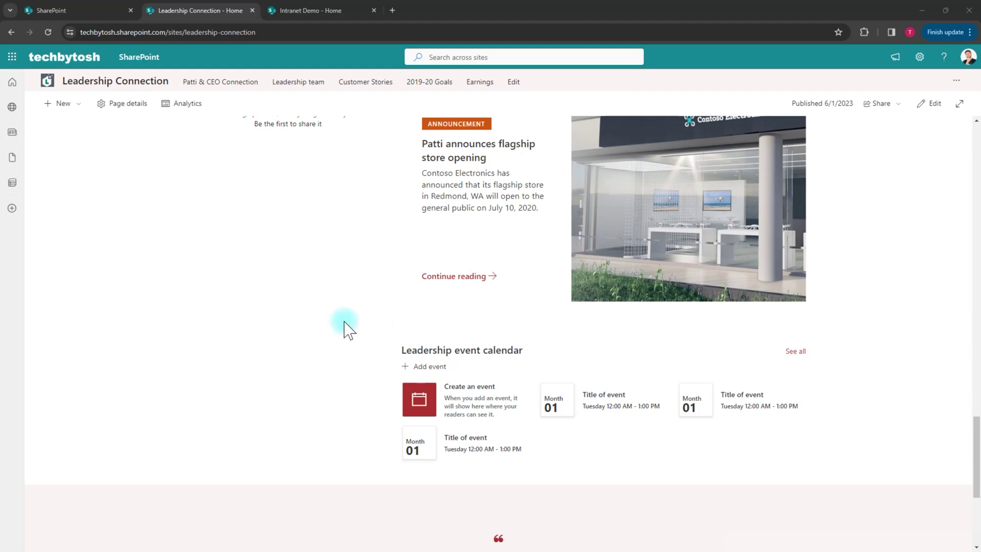
pyautogui.click(311, 12)
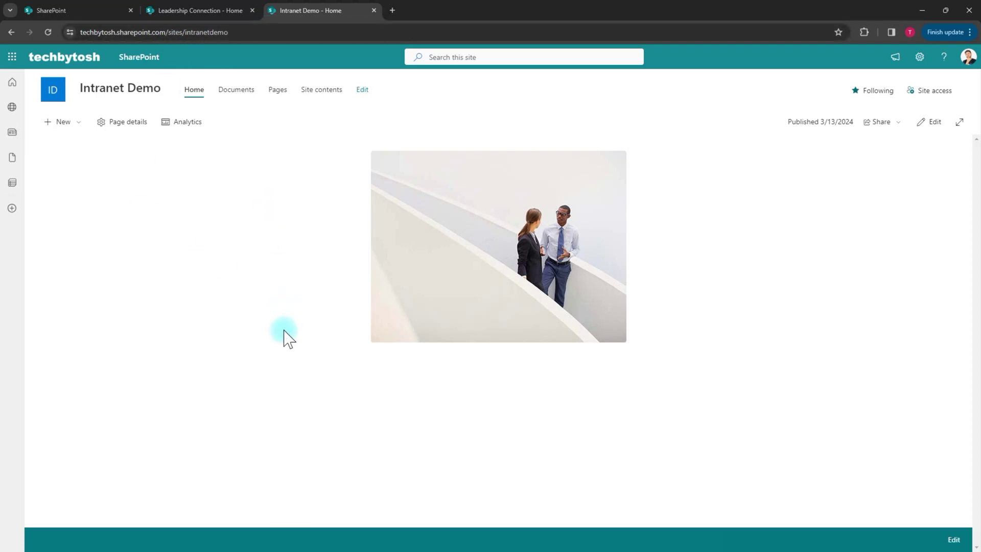
pyautogui.click(210, 9)
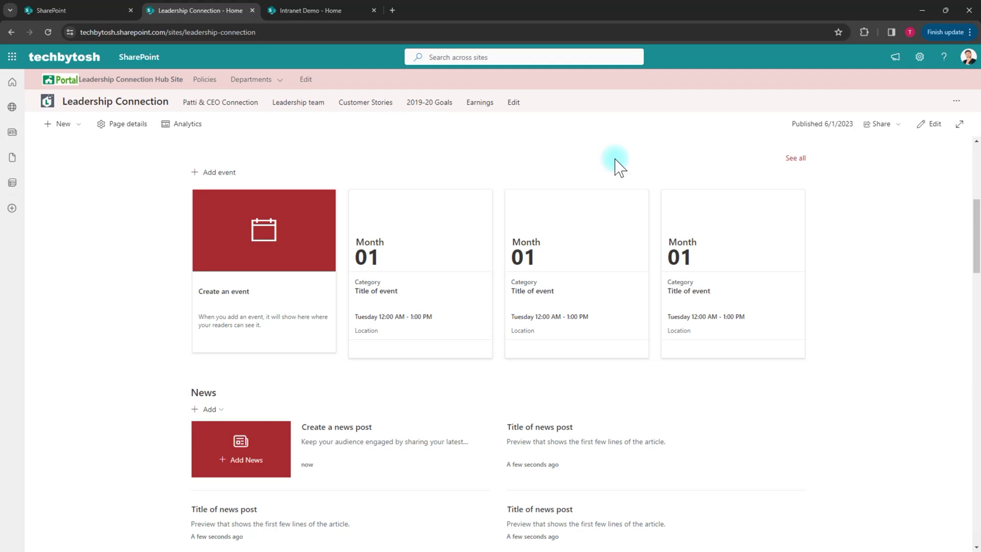
# Open the Leadership Connection Site Pages library through Site contents.
pyautogui.click(920, 58)
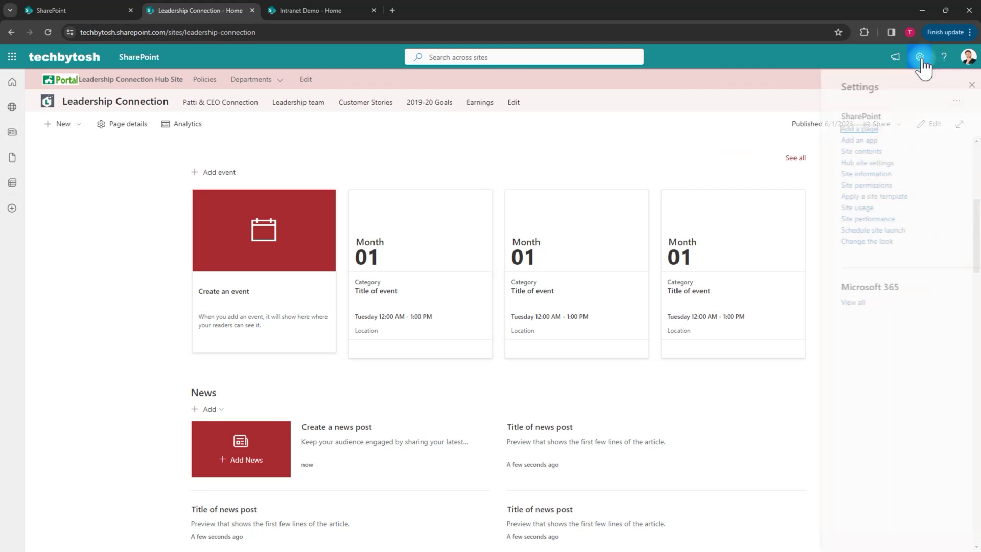
pyautogui.click(846, 152)
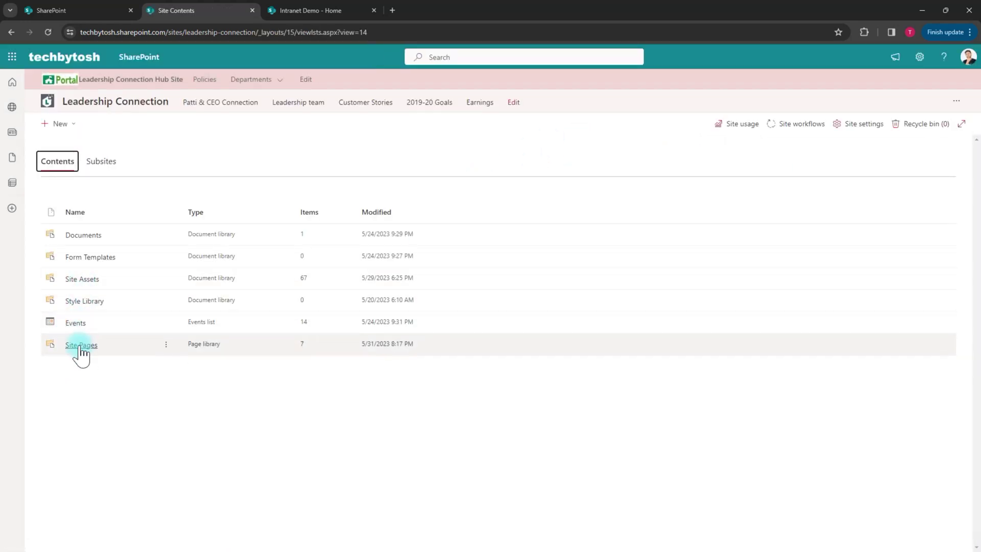
pyautogui.click(81, 345)
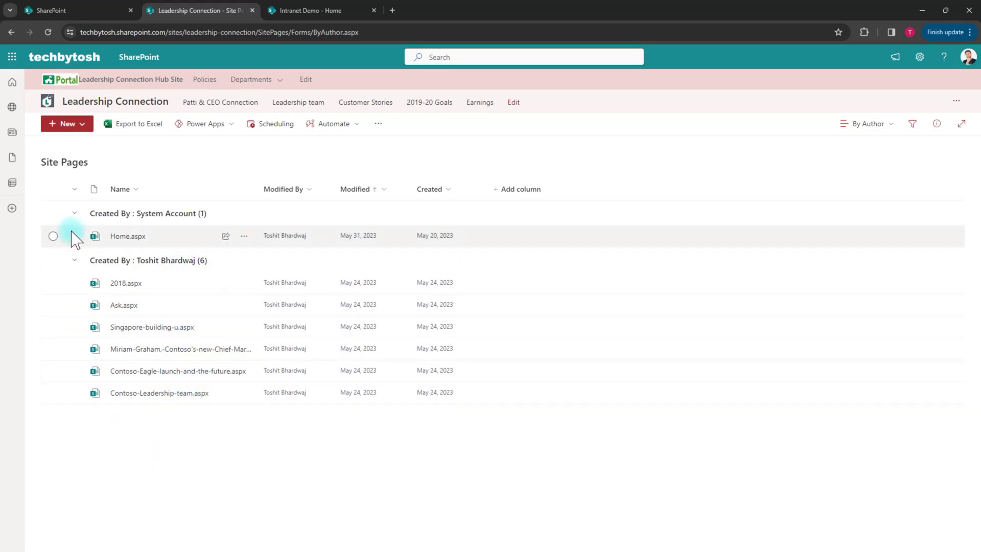
pyautogui.click(53, 236)
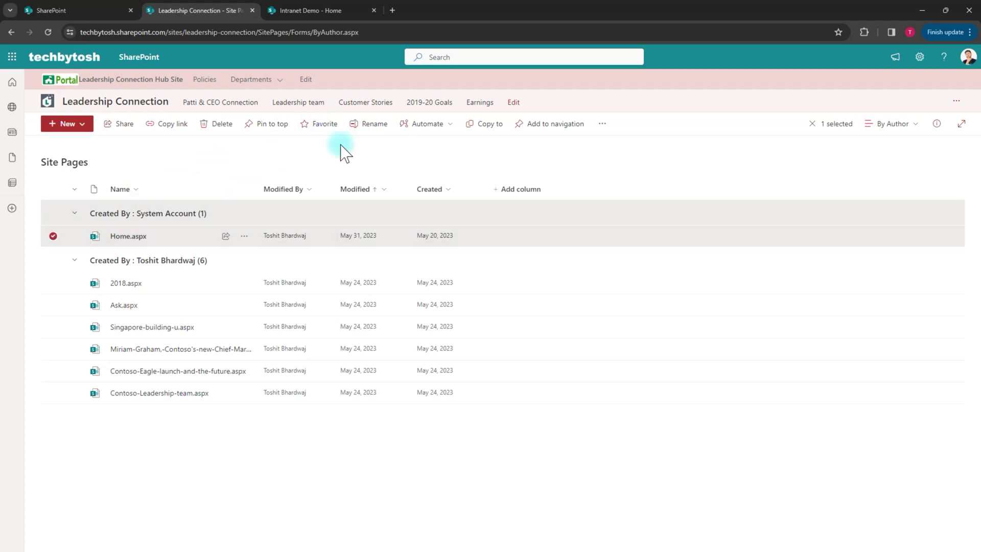
pyautogui.click(492, 129)
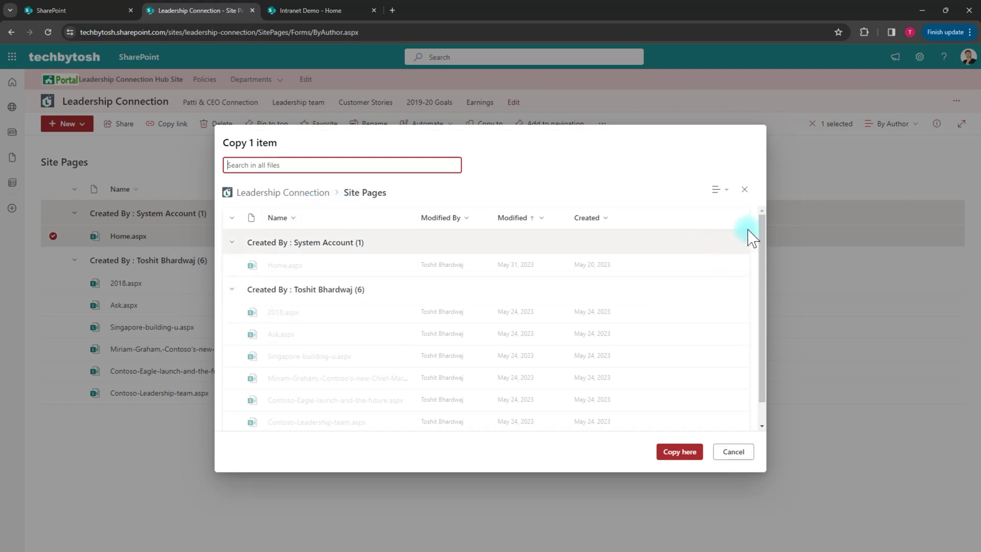
pyautogui.moveTo(760, 228); pyautogui.dragTo(756, 310)
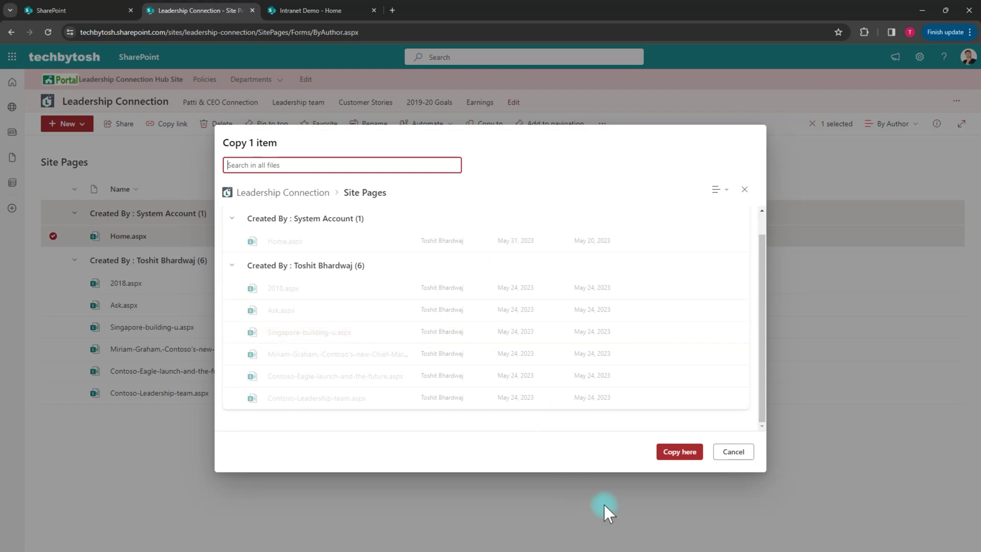
pyautogui.click(733, 452)
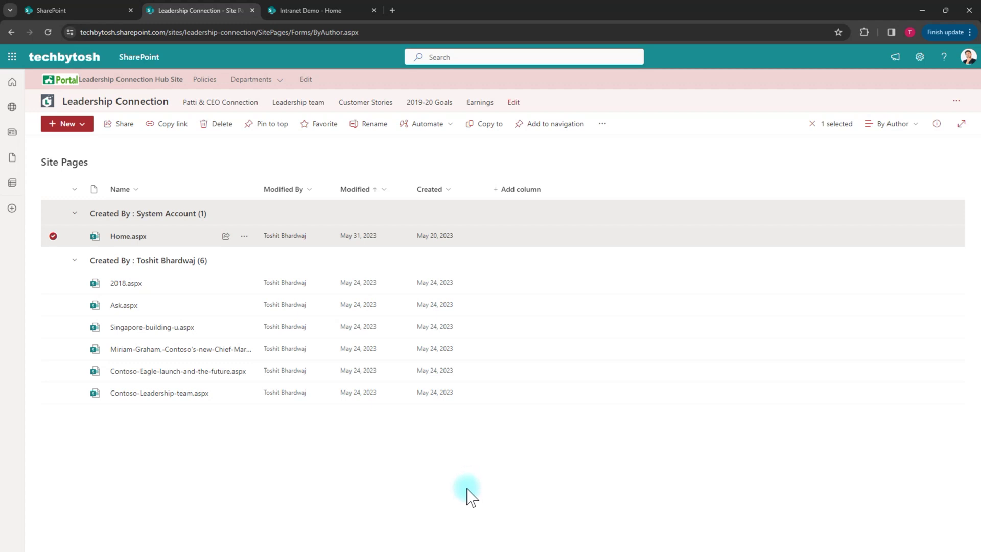
# Load powerautomate.microsoft.com in a new Chrome tab and sign in.
pyautogui.click(392, 11)
pyautogui.click(378, 31)
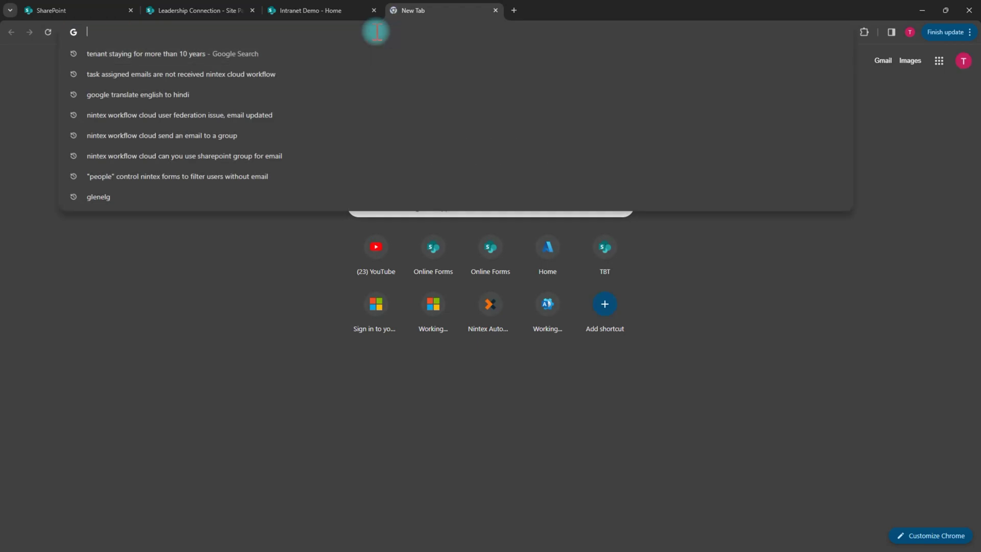
pyautogui.write('power')
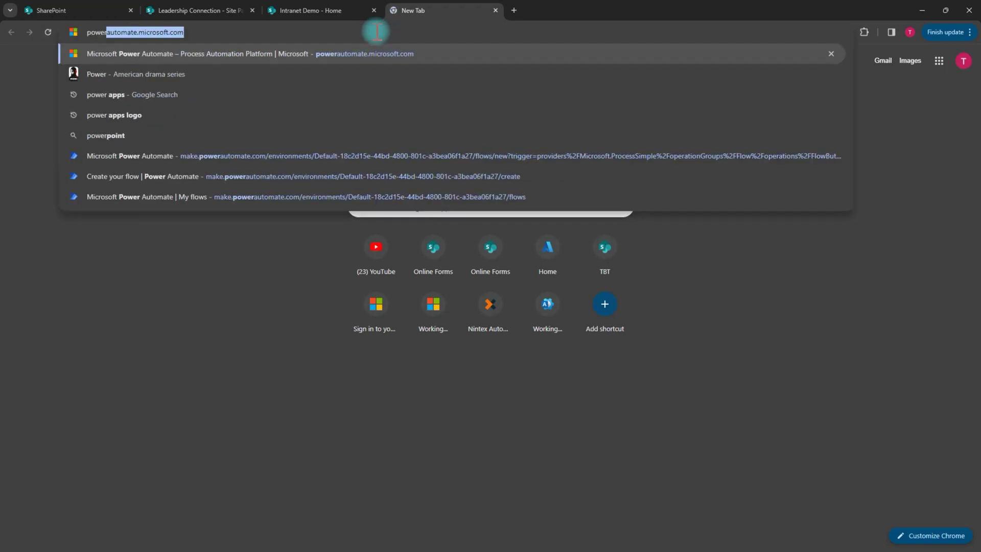
pyautogui.press('Return')
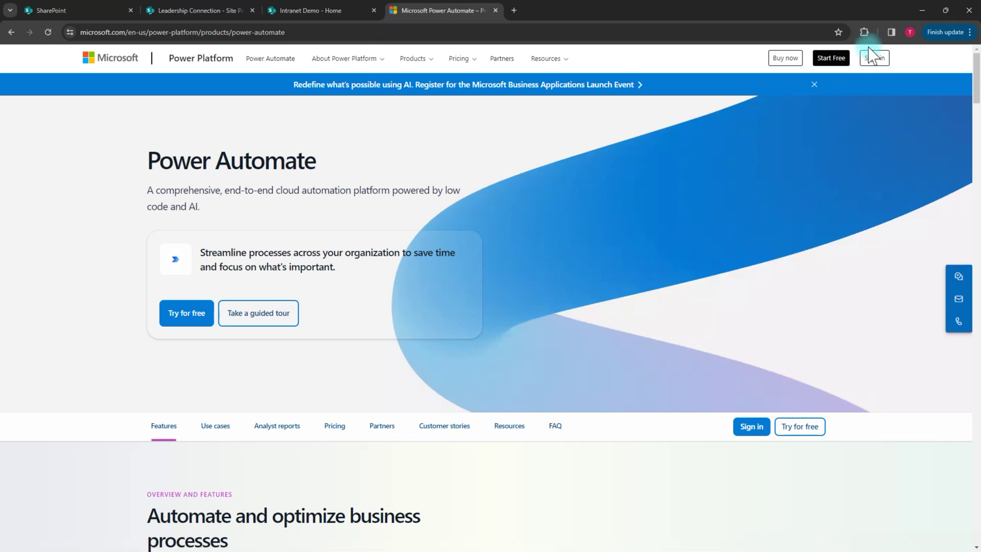
pyautogui.click(873, 58)
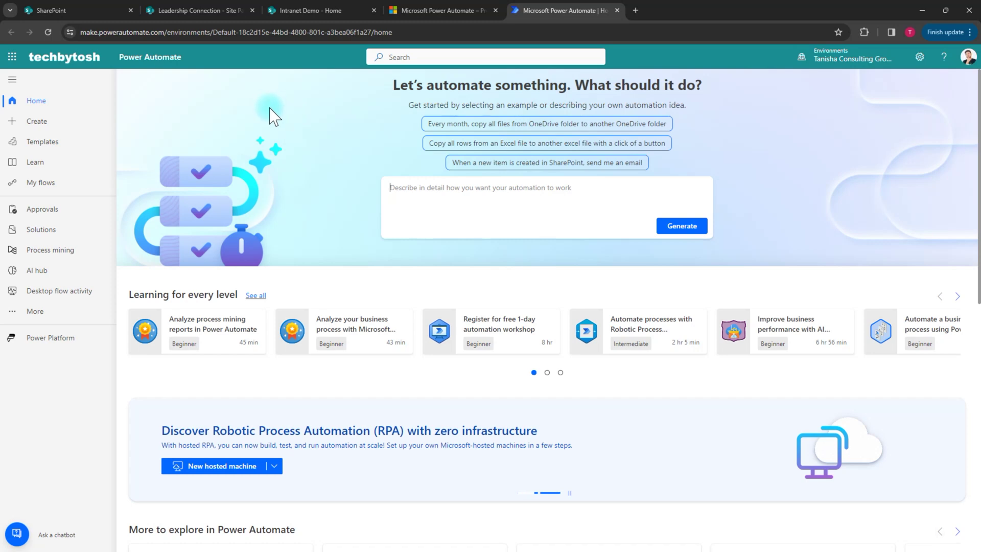
# Create an untitled instant cloud flow using the 'Manually trigger a flow' trigger.
pyautogui.click(36, 126)
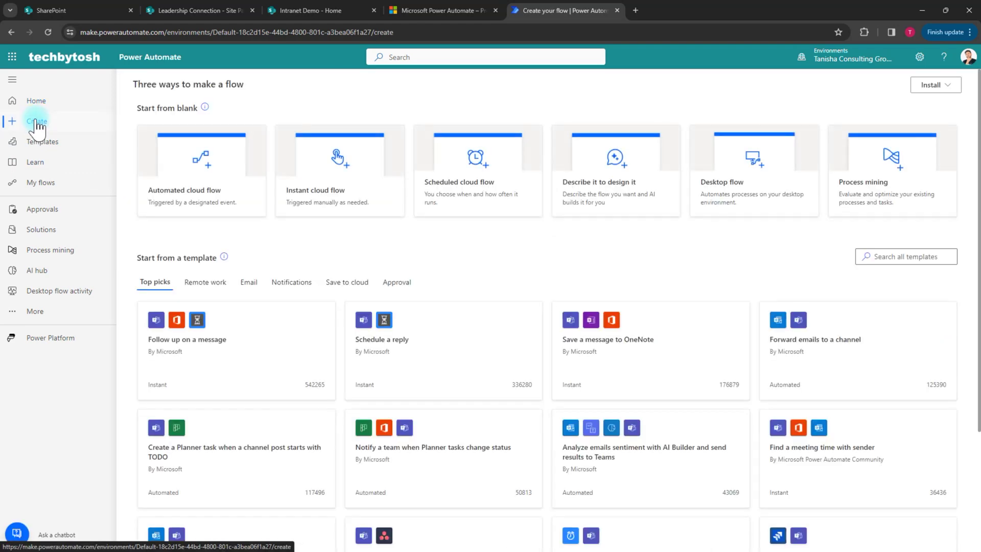
pyautogui.click(331, 195)
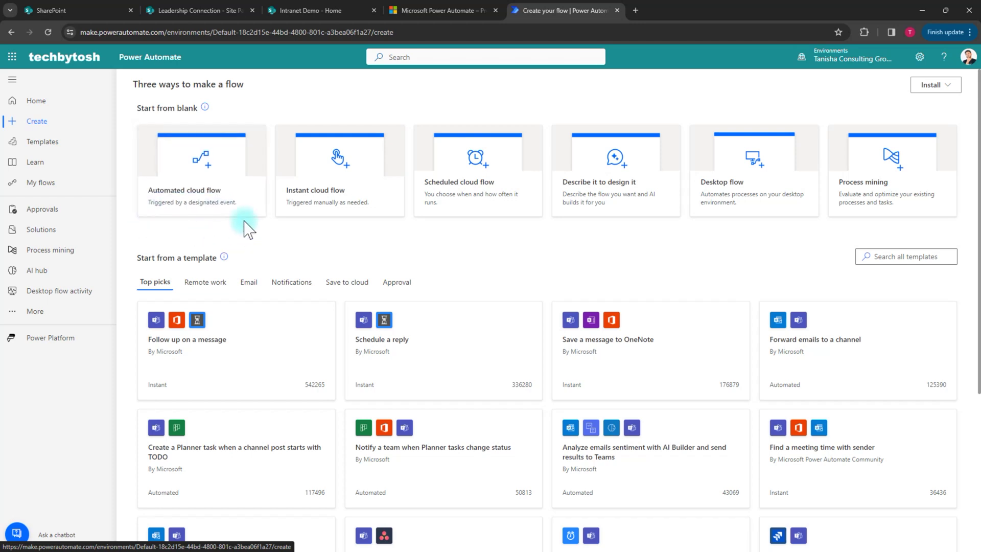
pyautogui.click(328, 210)
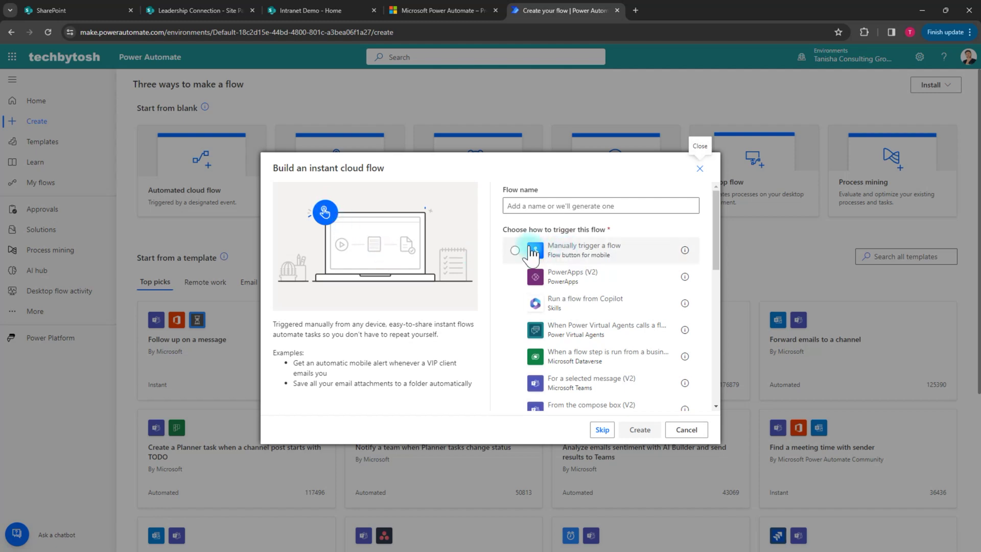
pyautogui.click(571, 253)
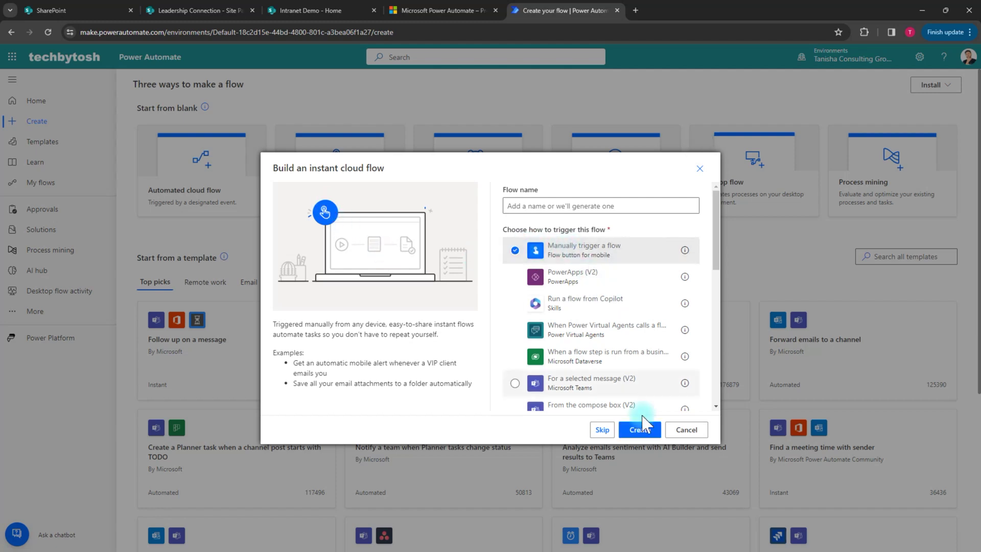
pyautogui.click(642, 431)
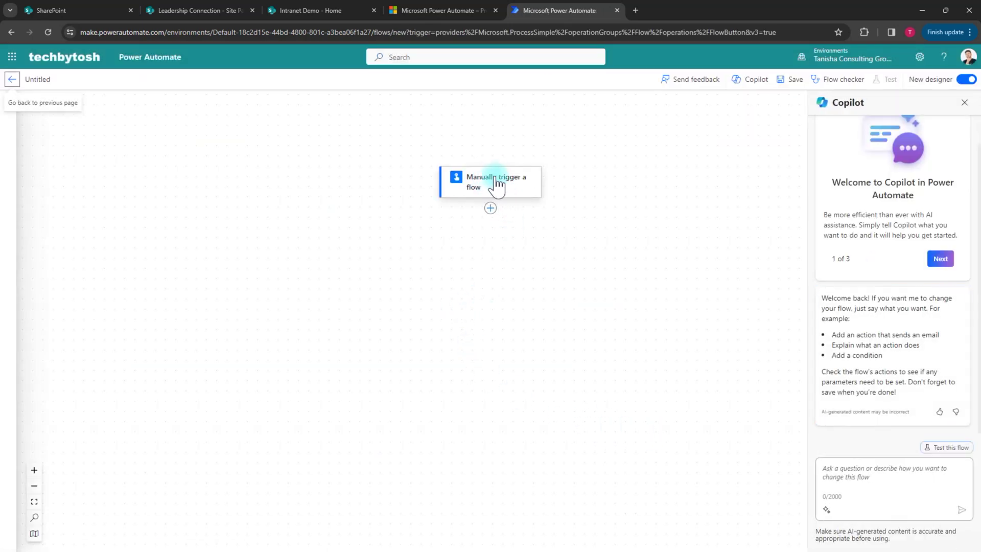
# Add the SharePoint Copy file action under the manual trigger, found by searching 'cop'.
pyautogui.click(491, 209)
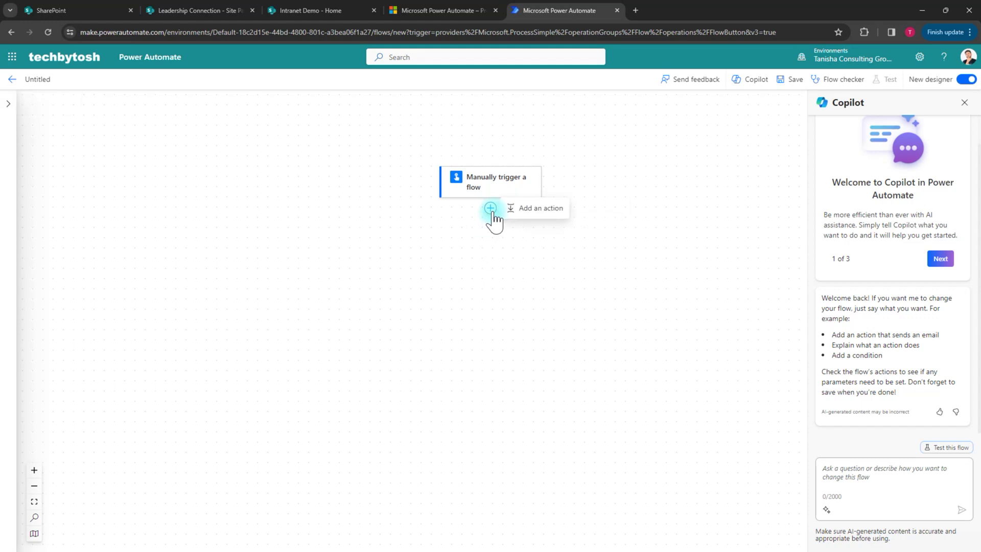
pyautogui.click(526, 212)
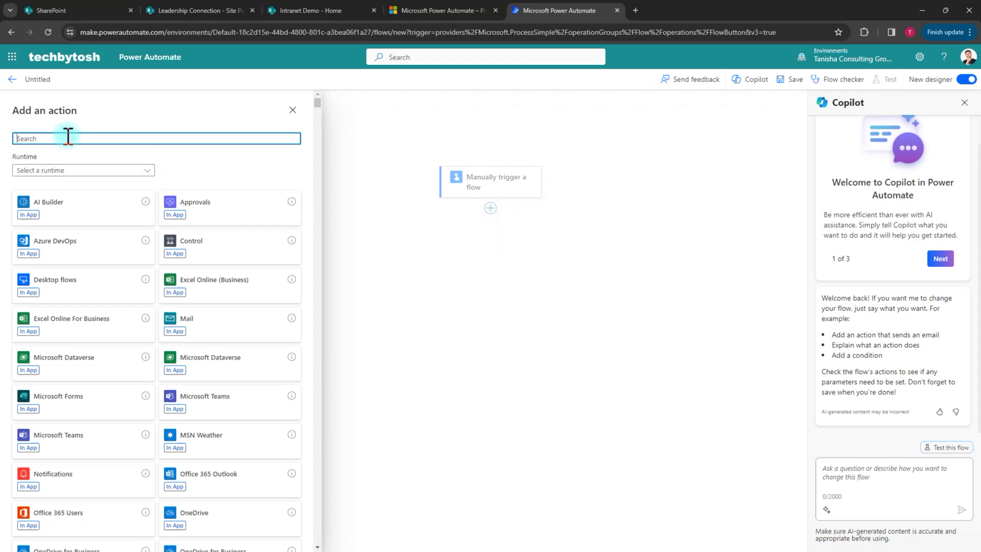
pyautogui.write('copy')
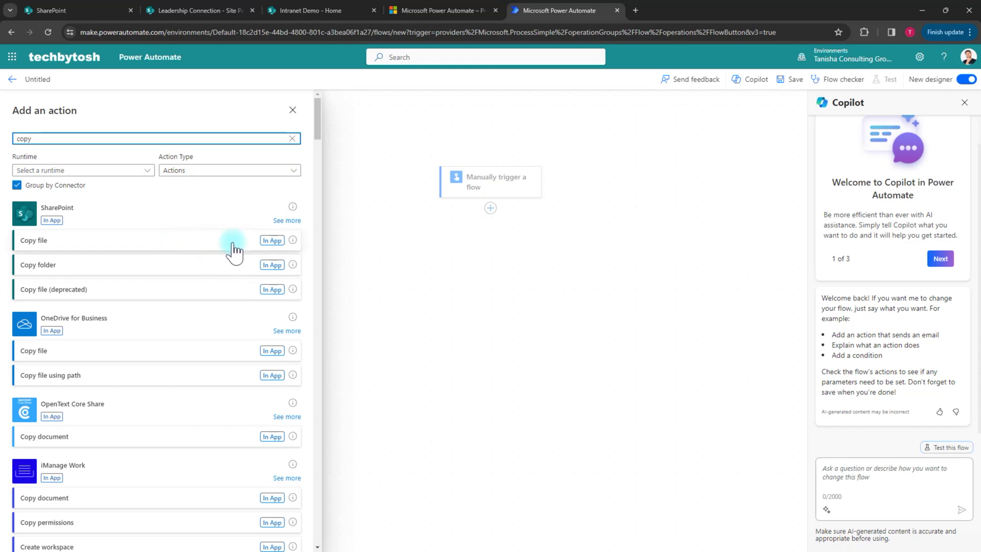
pyautogui.click(270, 245)
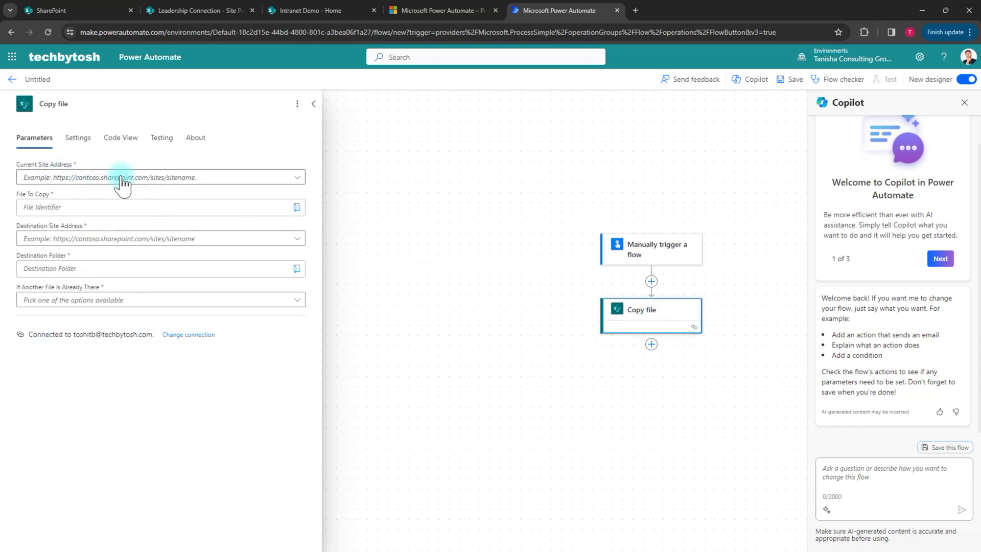
# Set the Copy file source to Leadership Connection's /SitePages/Home.aspx.
pyautogui.click(123, 178)
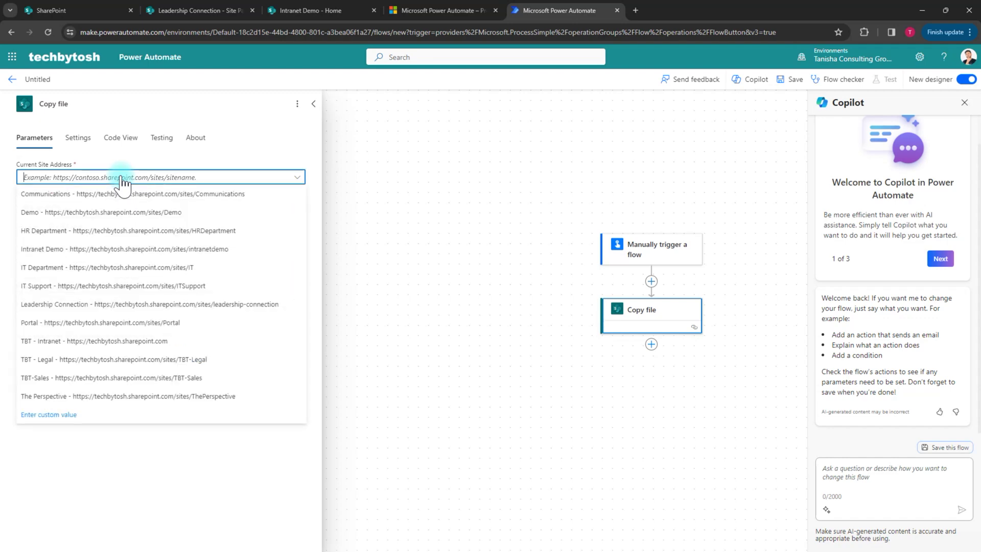
pyautogui.click(132, 305)
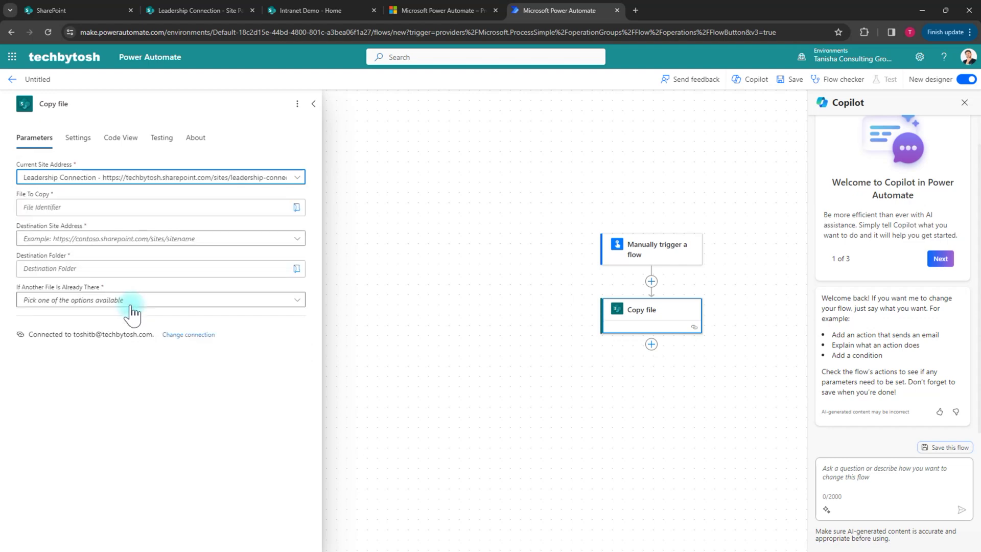
pyautogui.click(297, 208)
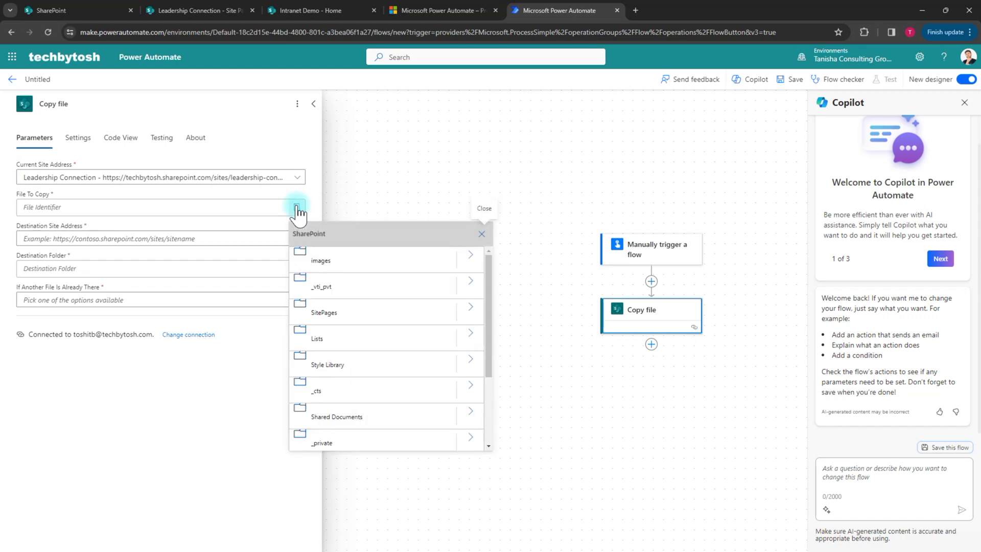
pyautogui.click(327, 313)
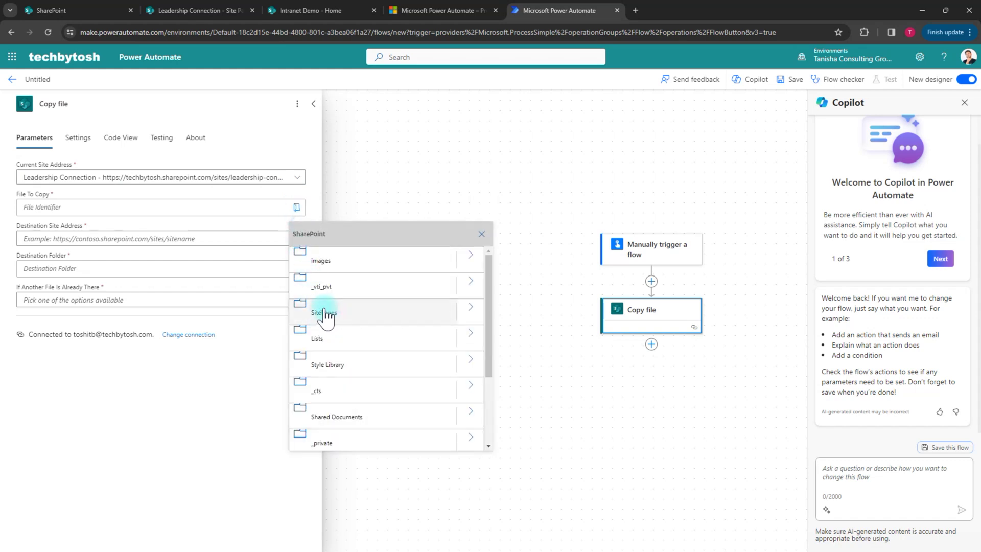
pyautogui.click(470, 307)
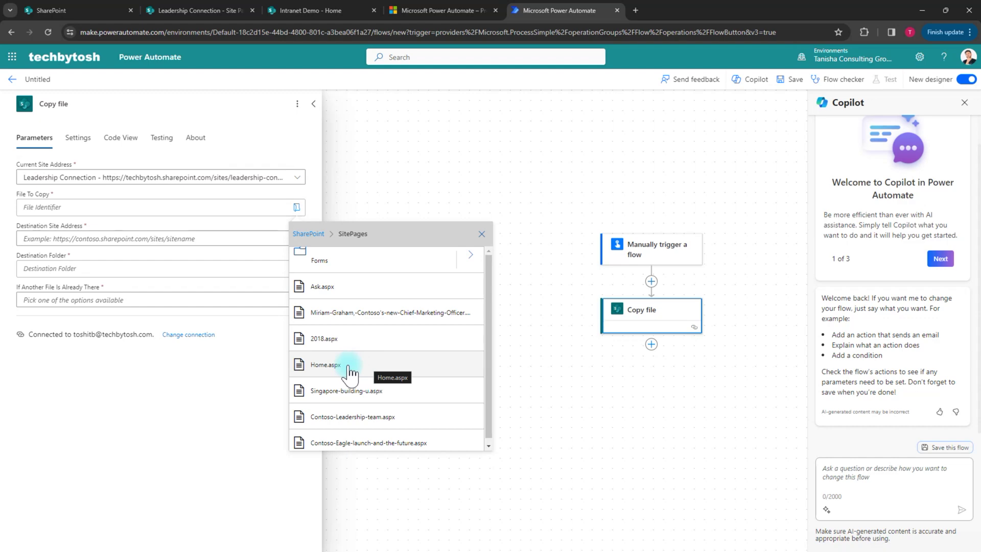
pyautogui.click(333, 366)
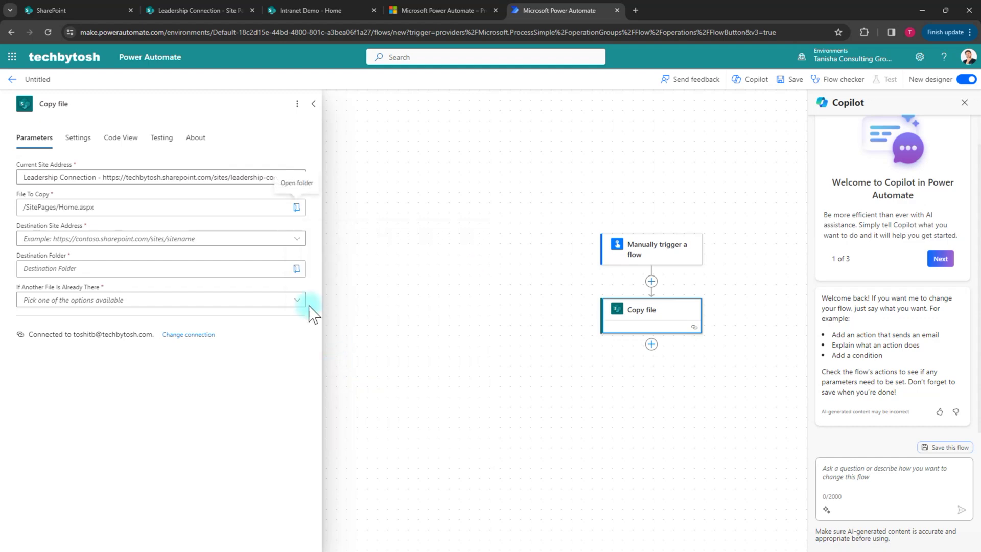
# Set the destination to Intranet Demo's /SitePages folder, then view the Intranet Demo site.
pyautogui.click(228, 244)
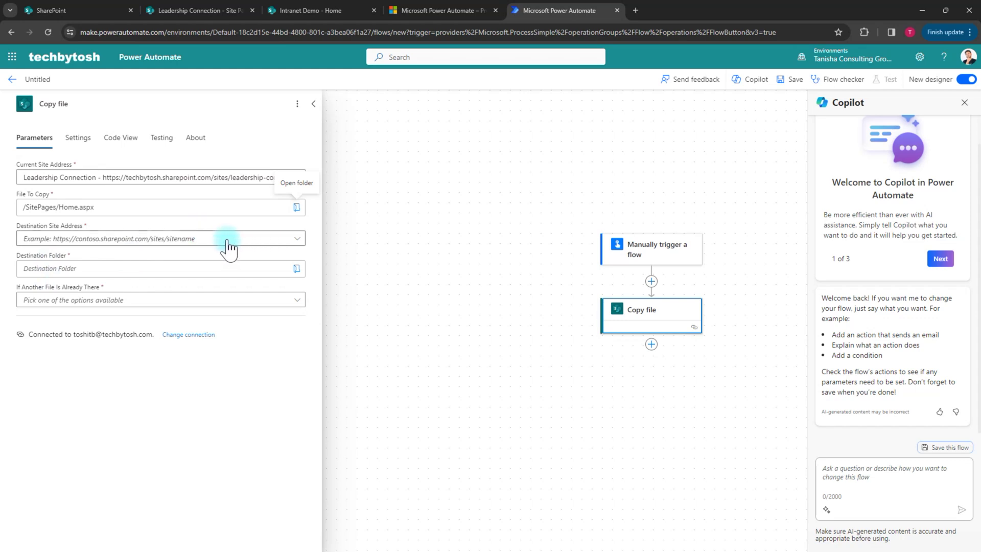
pyautogui.click(315, 9)
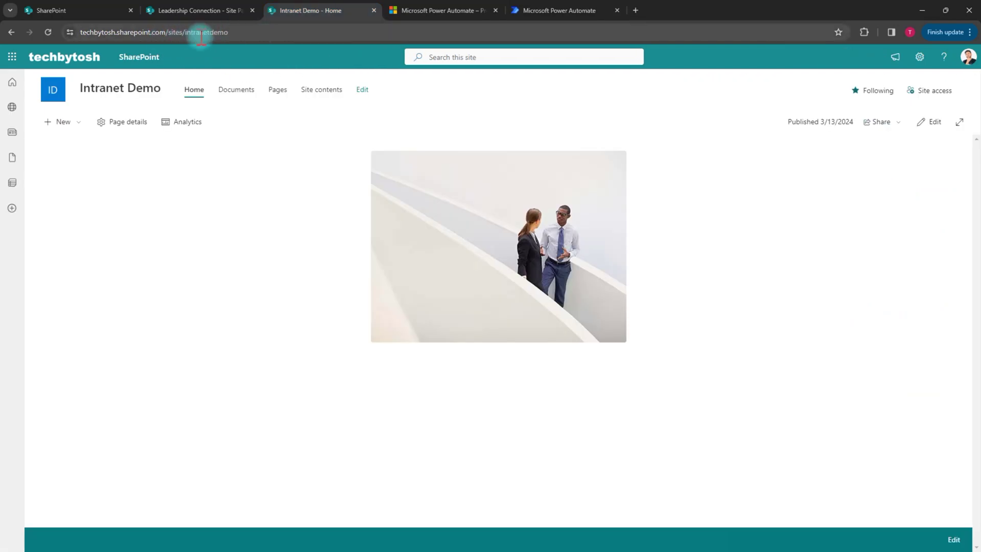
pyautogui.click(537, 10)
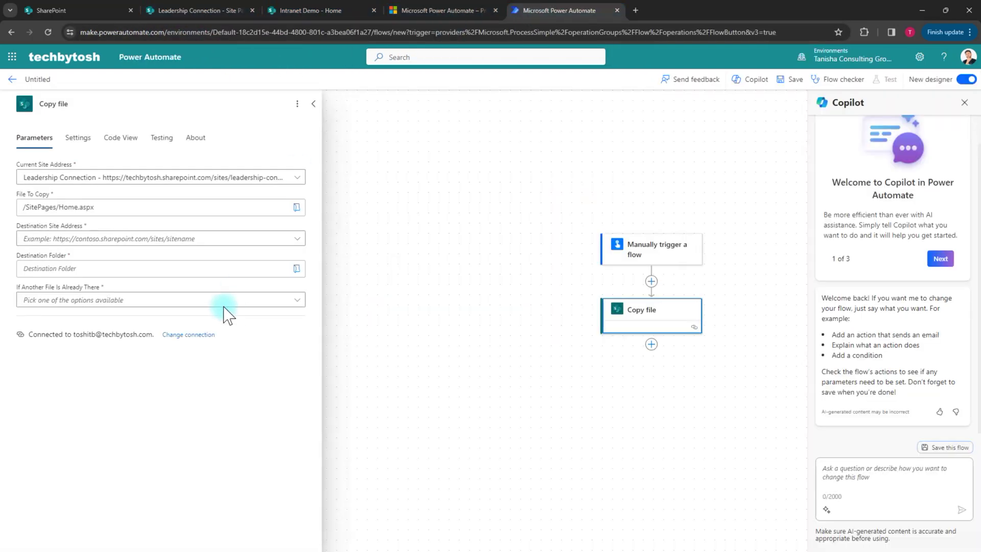
pyautogui.click(214, 240)
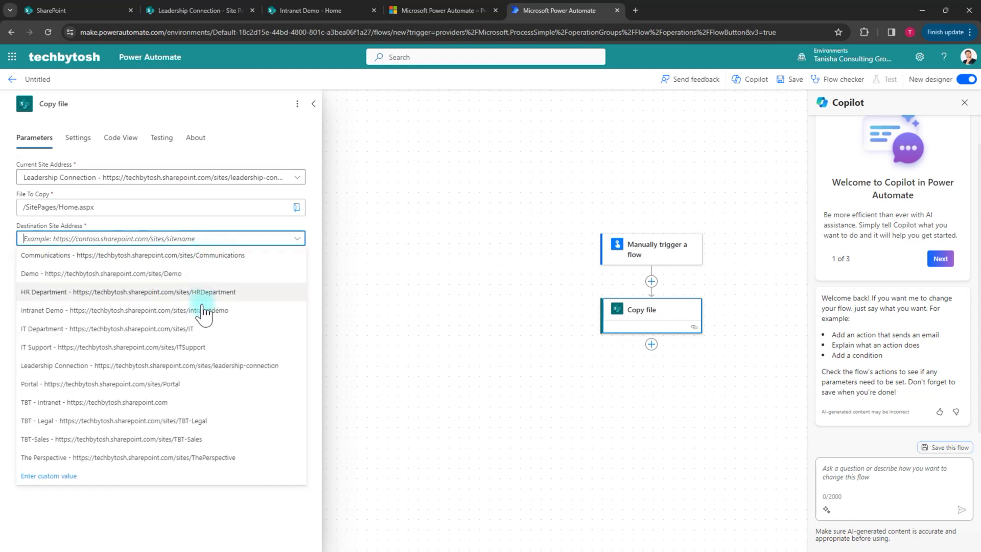
pyautogui.click(110, 313)
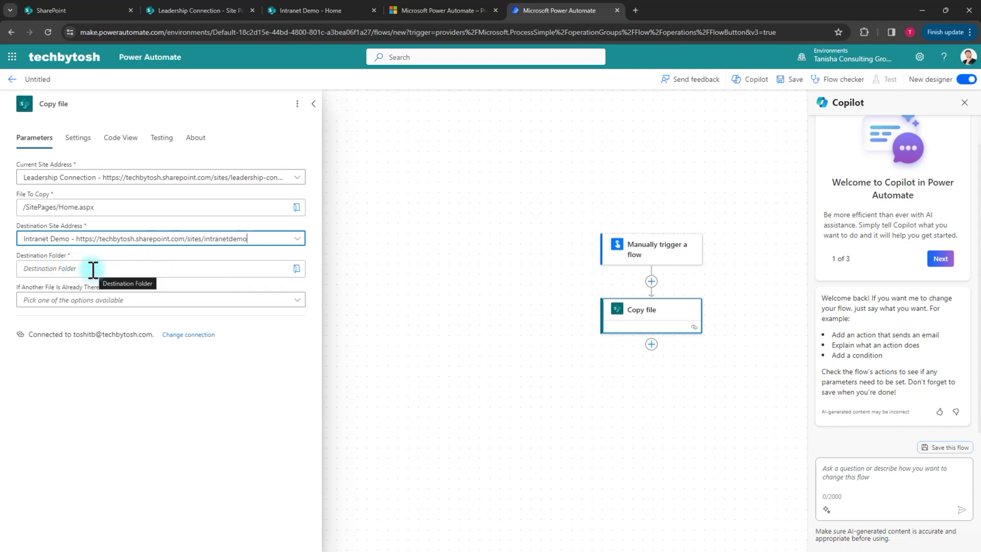
pyautogui.click(297, 269)
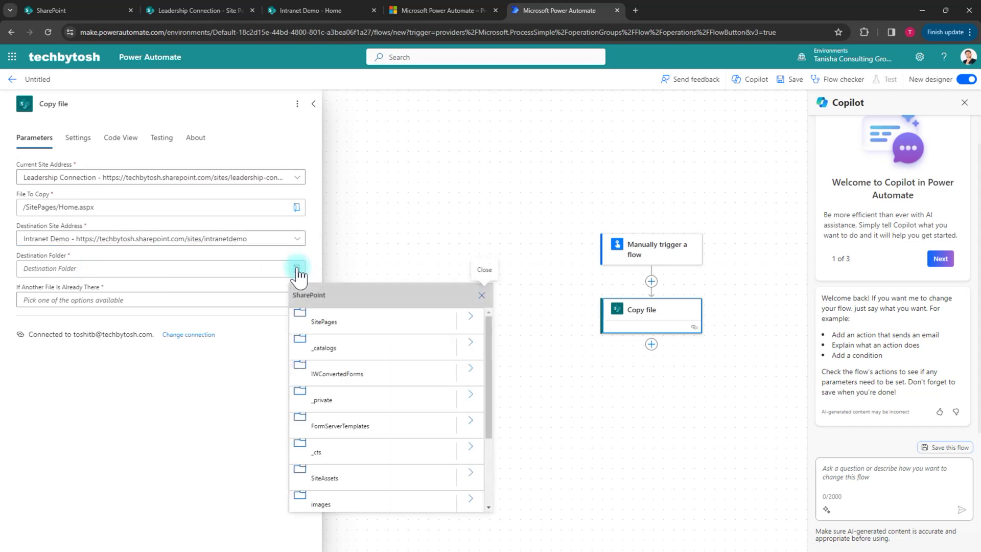
pyautogui.click(321, 321)
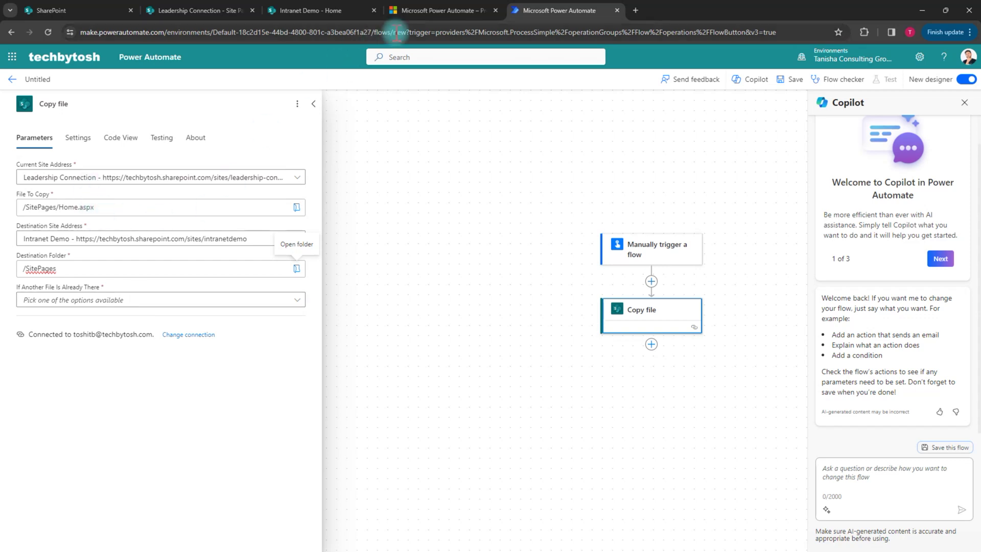
pyautogui.click(339, 13)
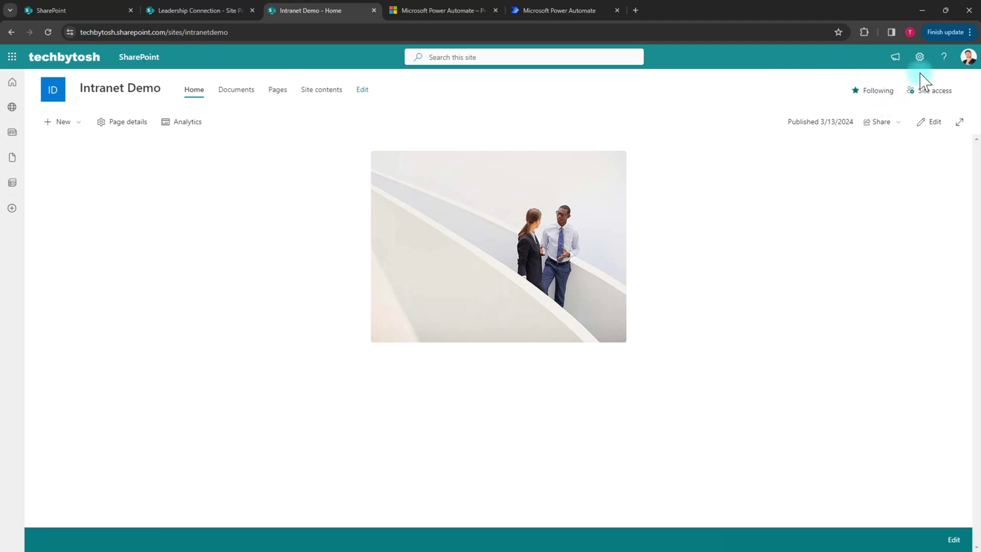
# Check Intranet Demo's Site Pages library, then list the 'If Another File Is Already There' options.
pyautogui.click(921, 58)
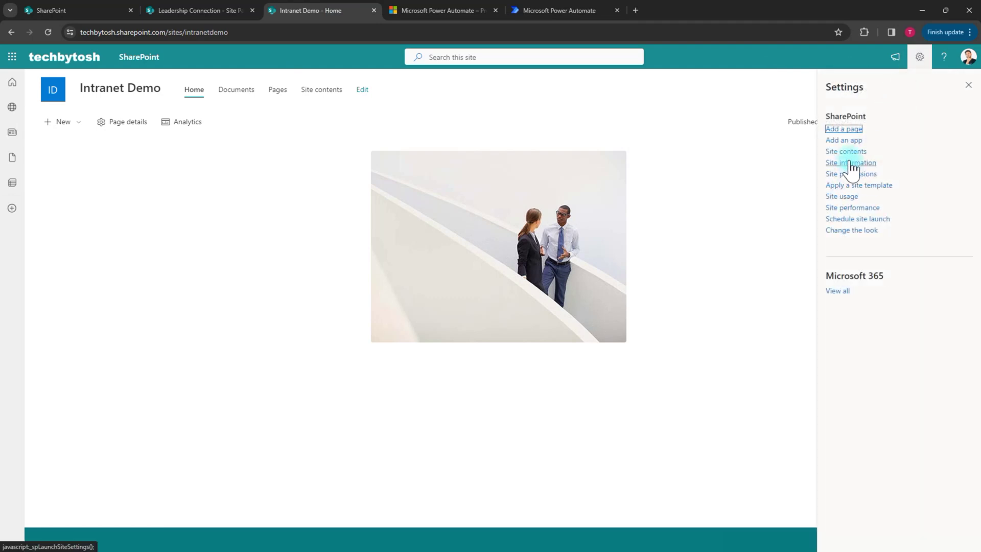
pyautogui.click(848, 152)
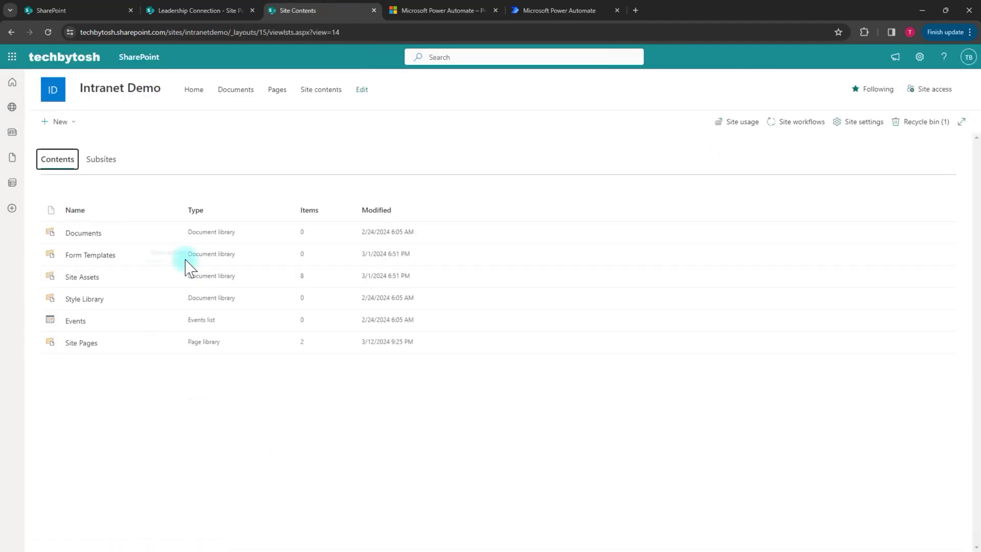
pyautogui.click(79, 343)
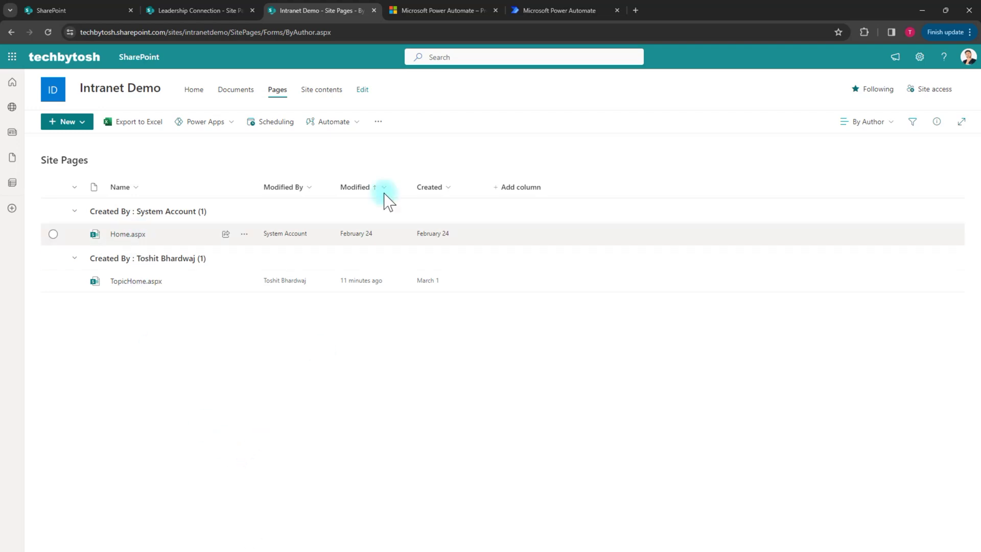
pyautogui.click(558, 10)
pyautogui.click(117, 302)
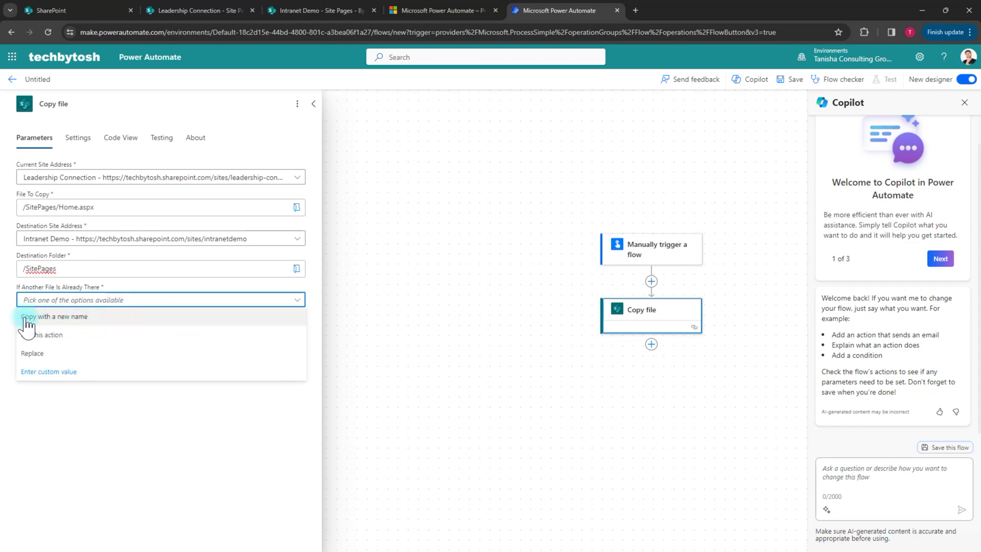
# Set 'If Another File Is Already There' to 'Copy with a new name' and close the step settings.
pyautogui.click(61, 318)
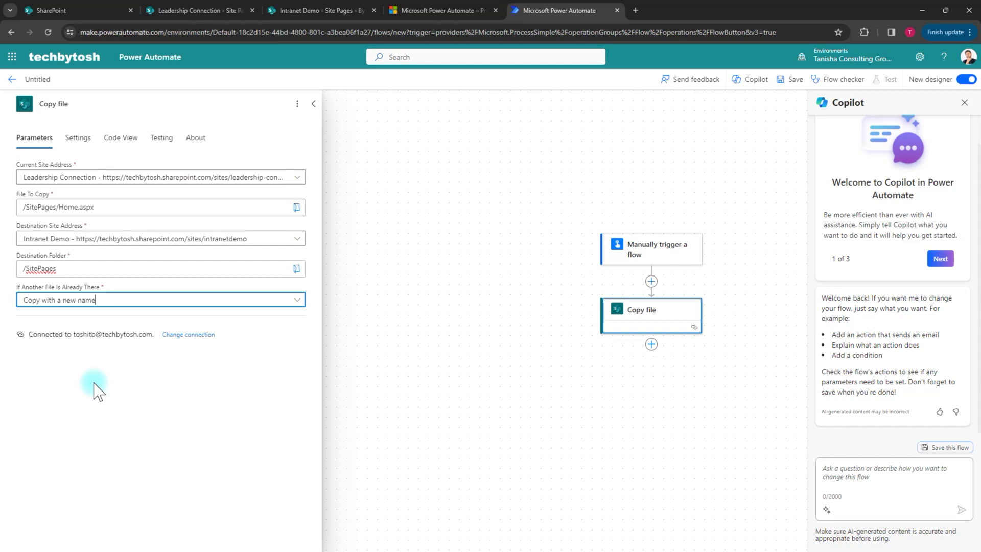
pyautogui.click(434, 393)
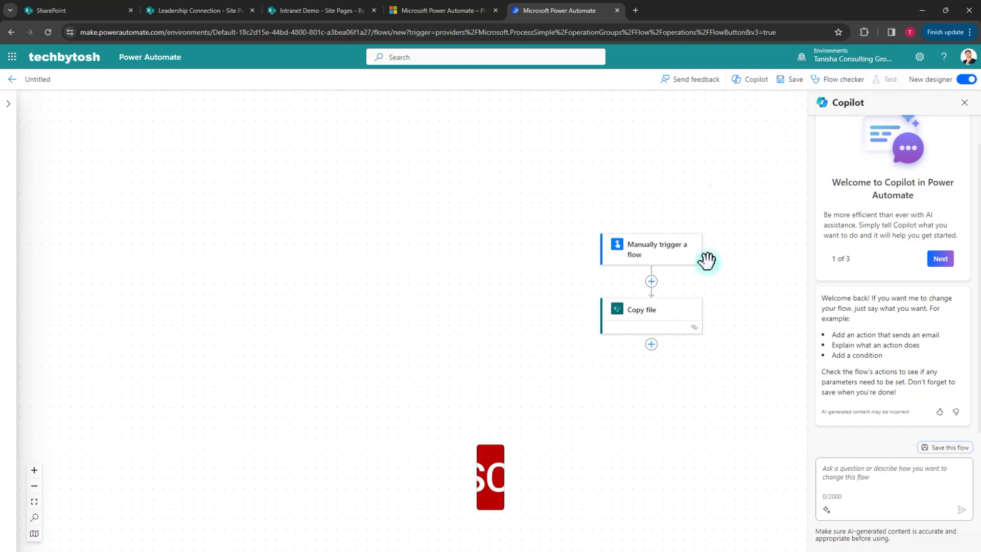
pyautogui.click(650, 319)
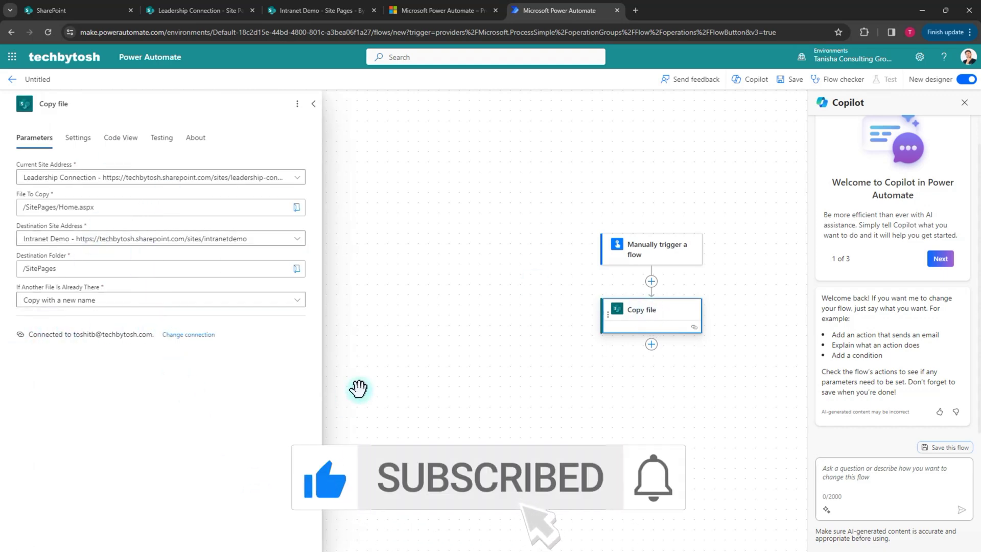
pyautogui.click(396, 376)
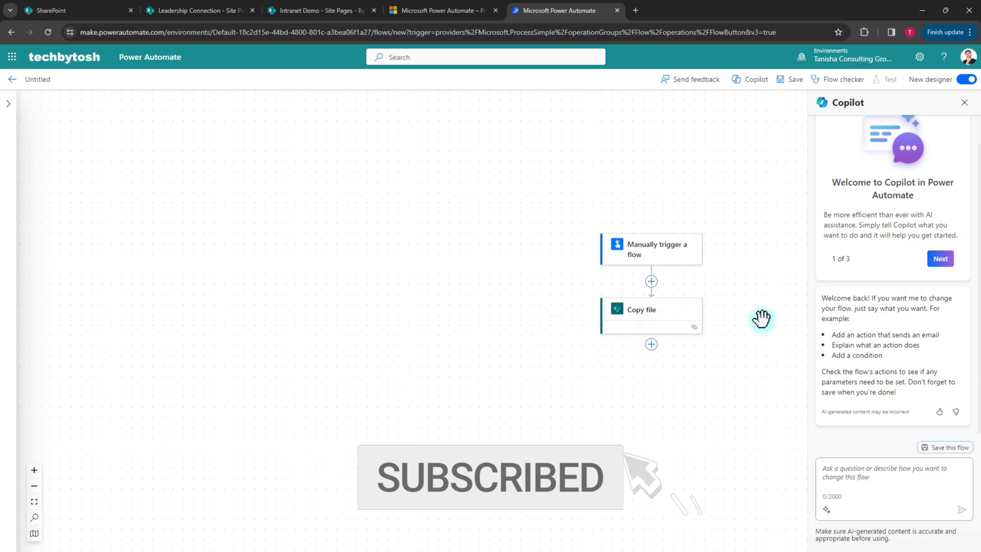
# Save the Button -> Copy file flow and bring up its Test Flow panel.
pyautogui.click(794, 89)
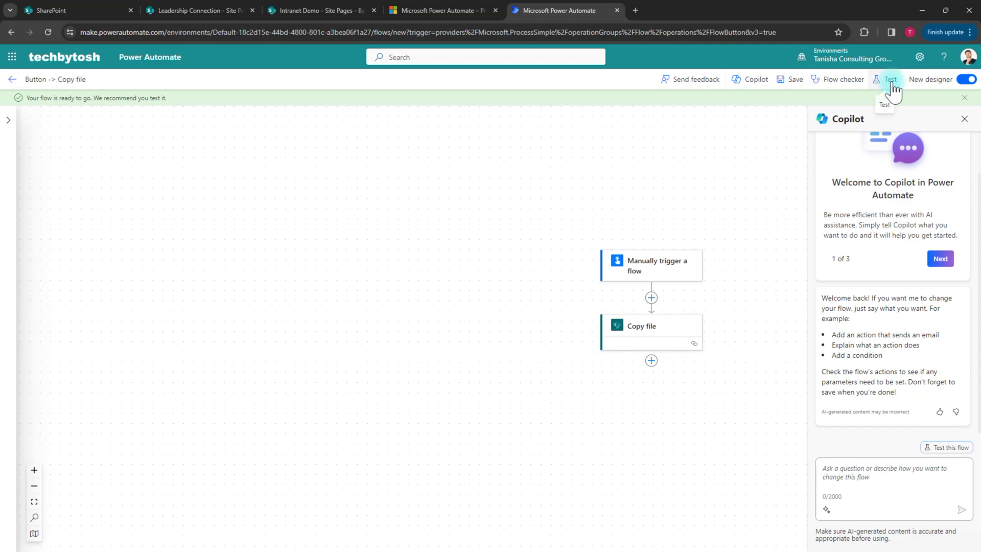
pyautogui.click(306, 11)
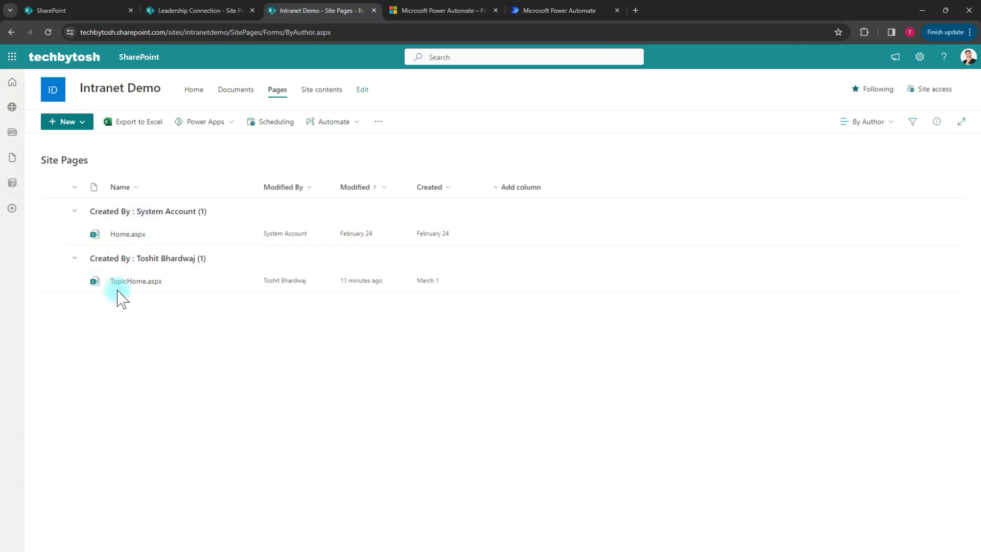
pyautogui.click(562, 13)
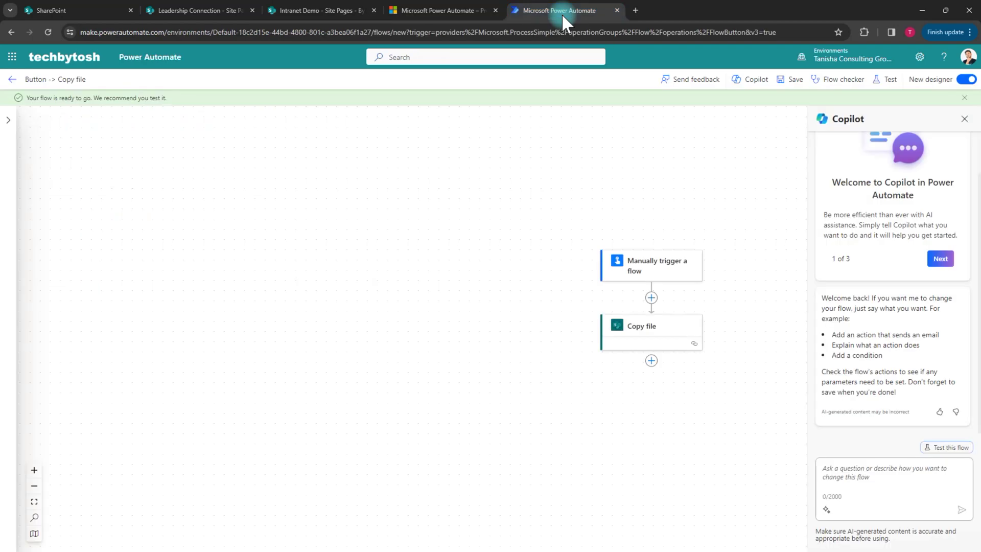
pyautogui.click(886, 81)
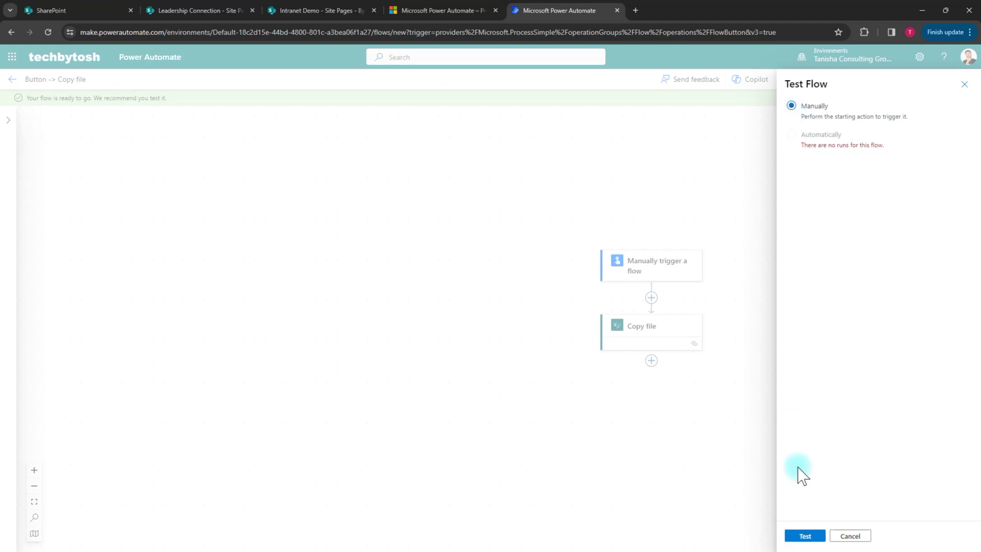
# Run a manual test, confirm Test succeeded in run history, and return to Intranet Demo Site Pages.
pyautogui.click(804, 536)
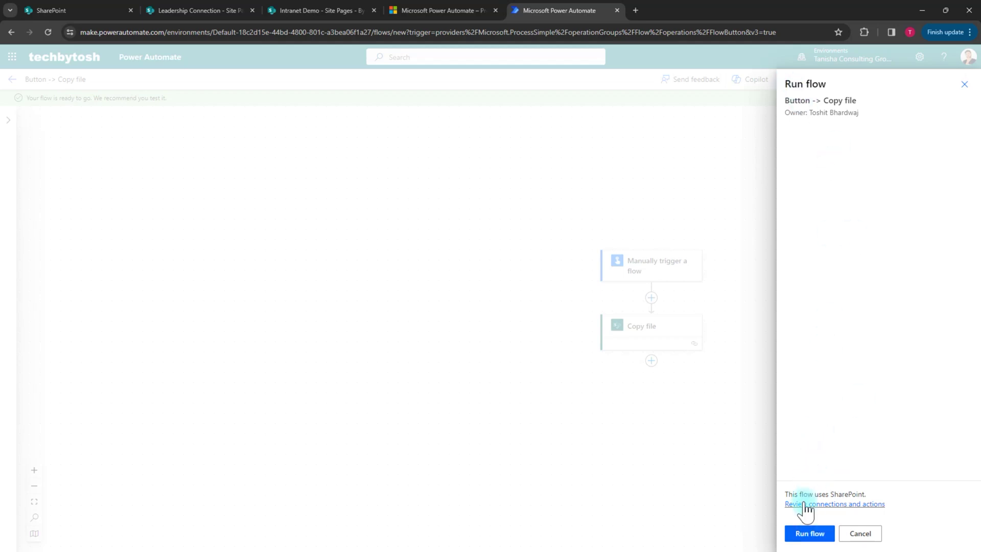
pyautogui.click(808, 534)
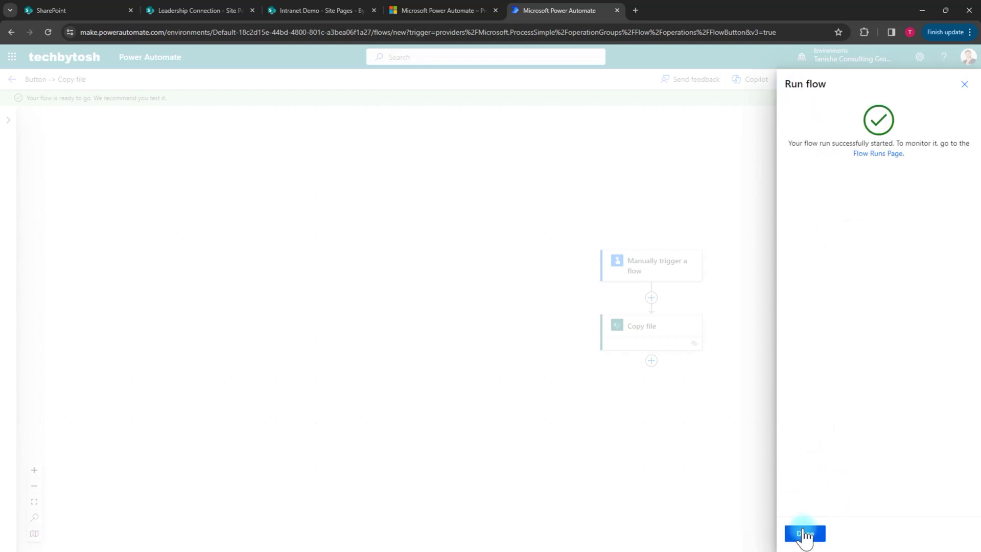
pyautogui.click(875, 153)
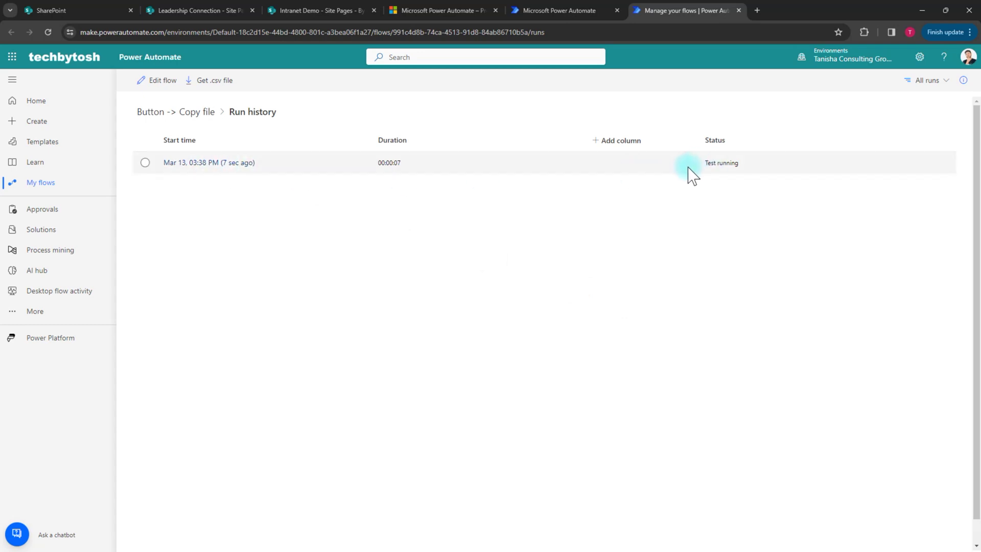
pyautogui.click(48, 32)
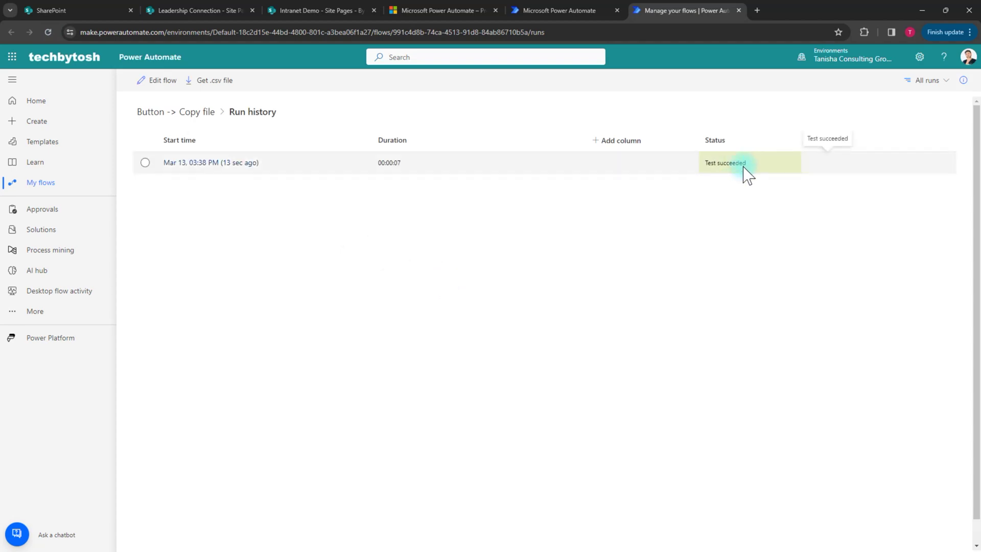
pyautogui.click(315, 11)
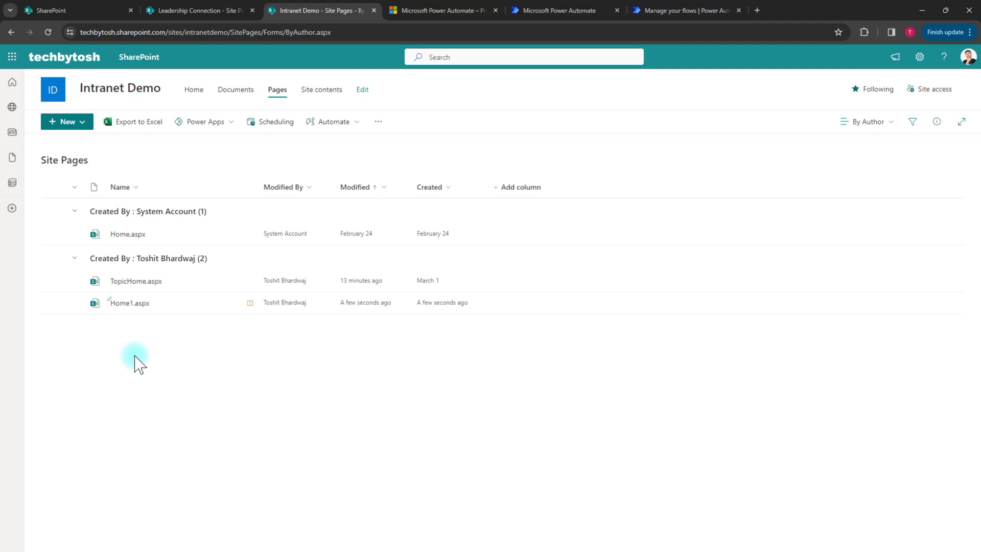
# Open Intranet Demo's Home1.aspx, review its copied news hero and event sections, then edit it.
pyautogui.click(128, 304)
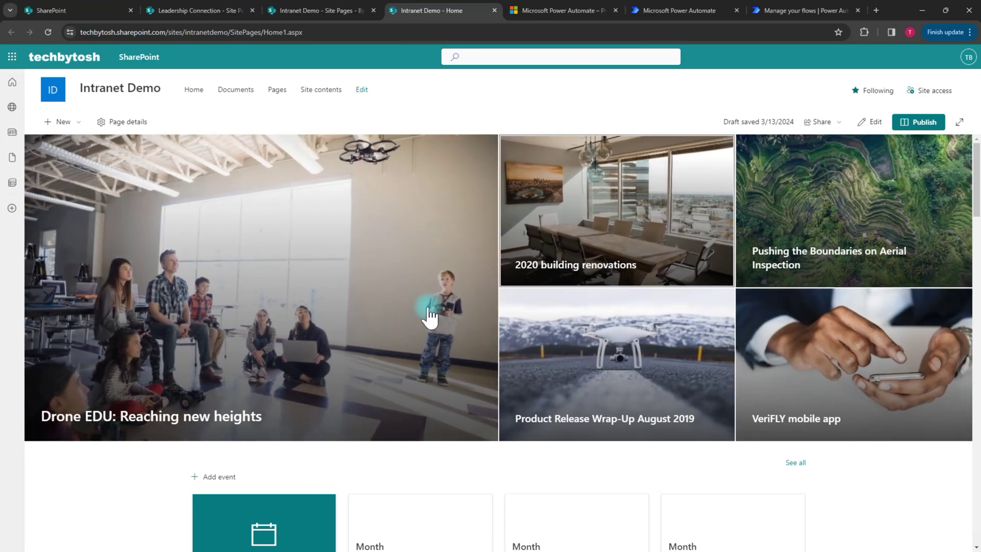
pyautogui.scroll(-1, 500, 188)
pyautogui.scroll(-6, 500, 188)
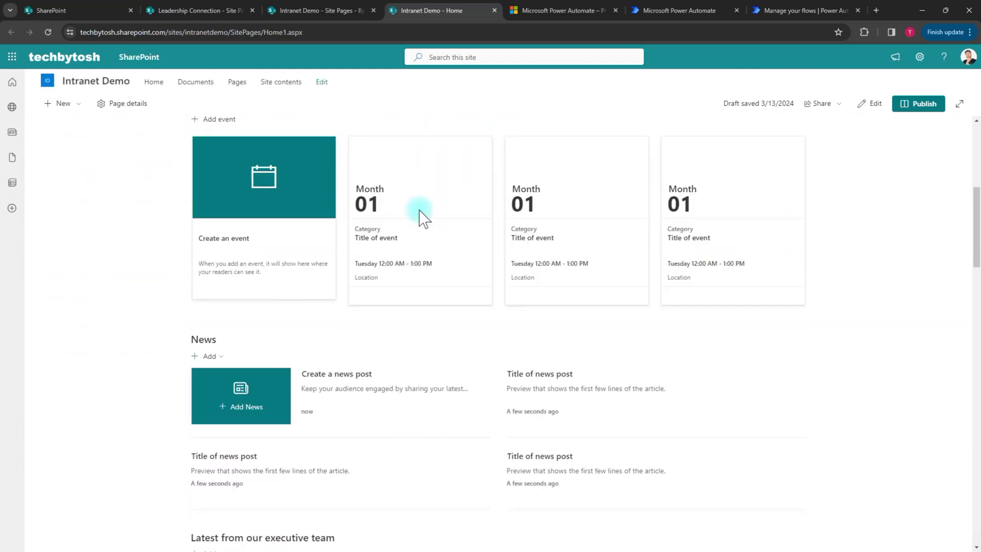
pyautogui.scroll(-3, 479, 243)
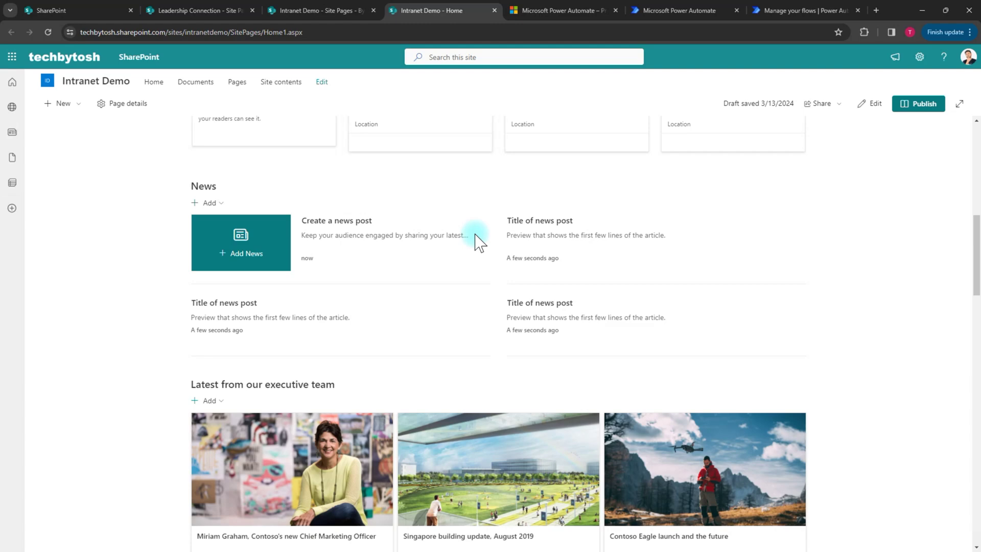
pyautogui.scroll(-5, 479, 184)
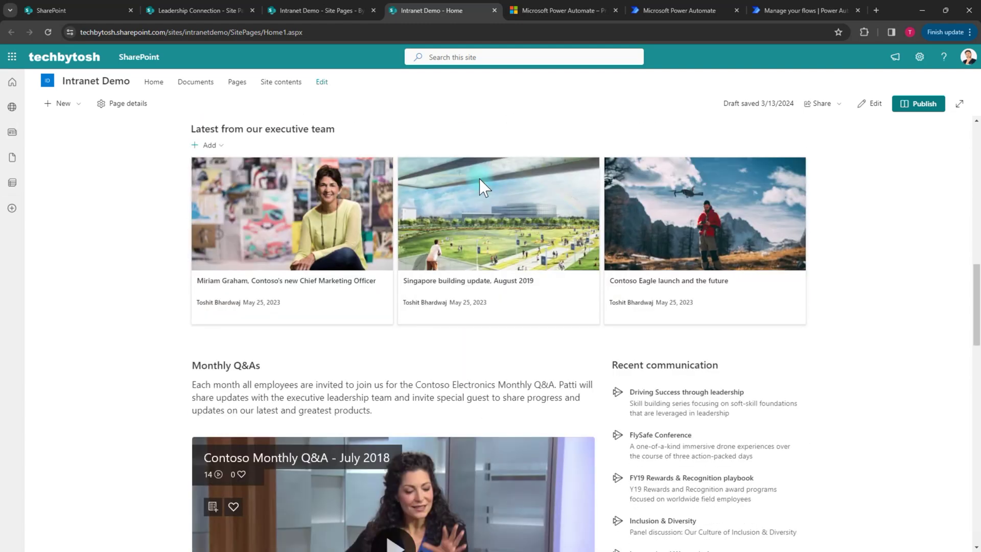
pyautogui.scroll(-10, 480, 178)
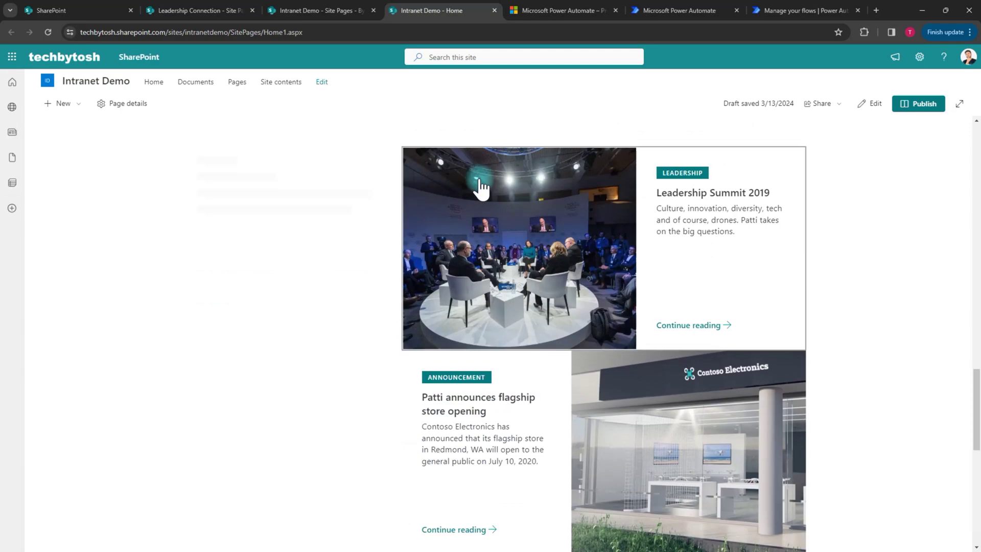
pyautogui.scroll(20, 480, 187)
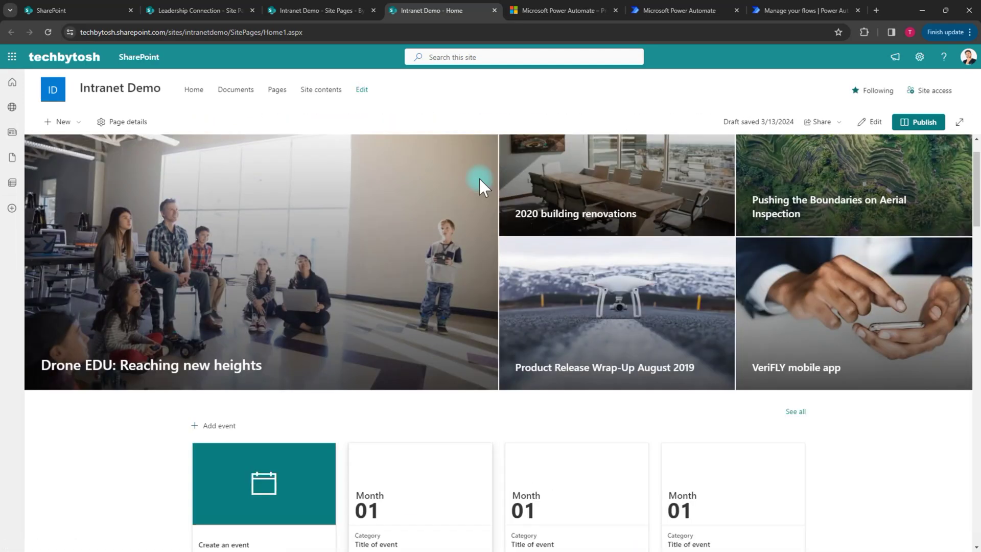
pyautogui.scroll(1, 479, 176)
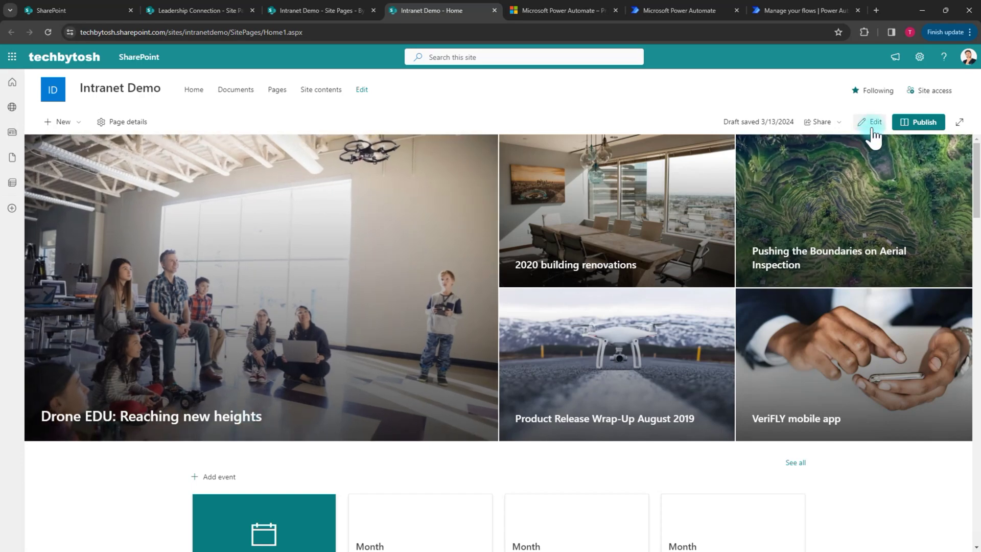
pyautogui.click(871, 122)
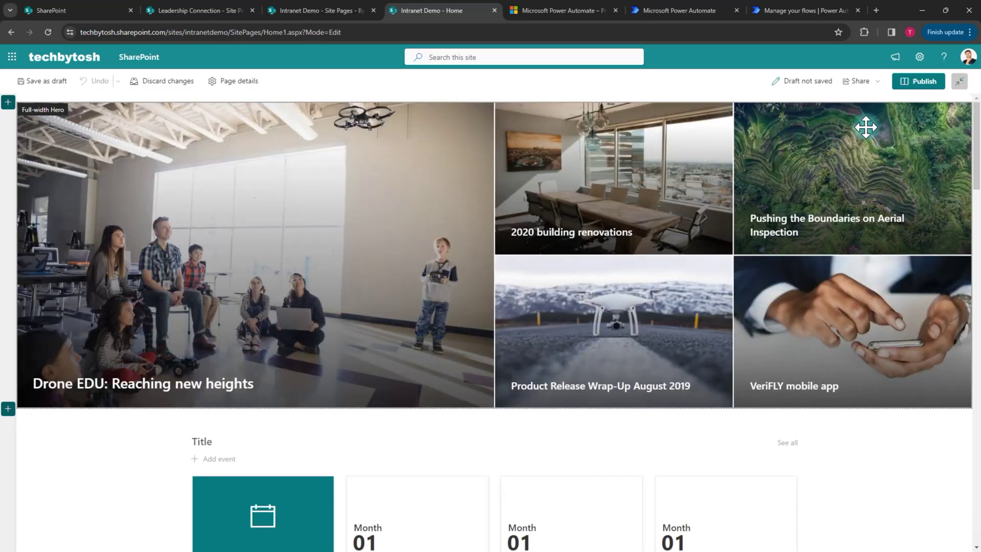